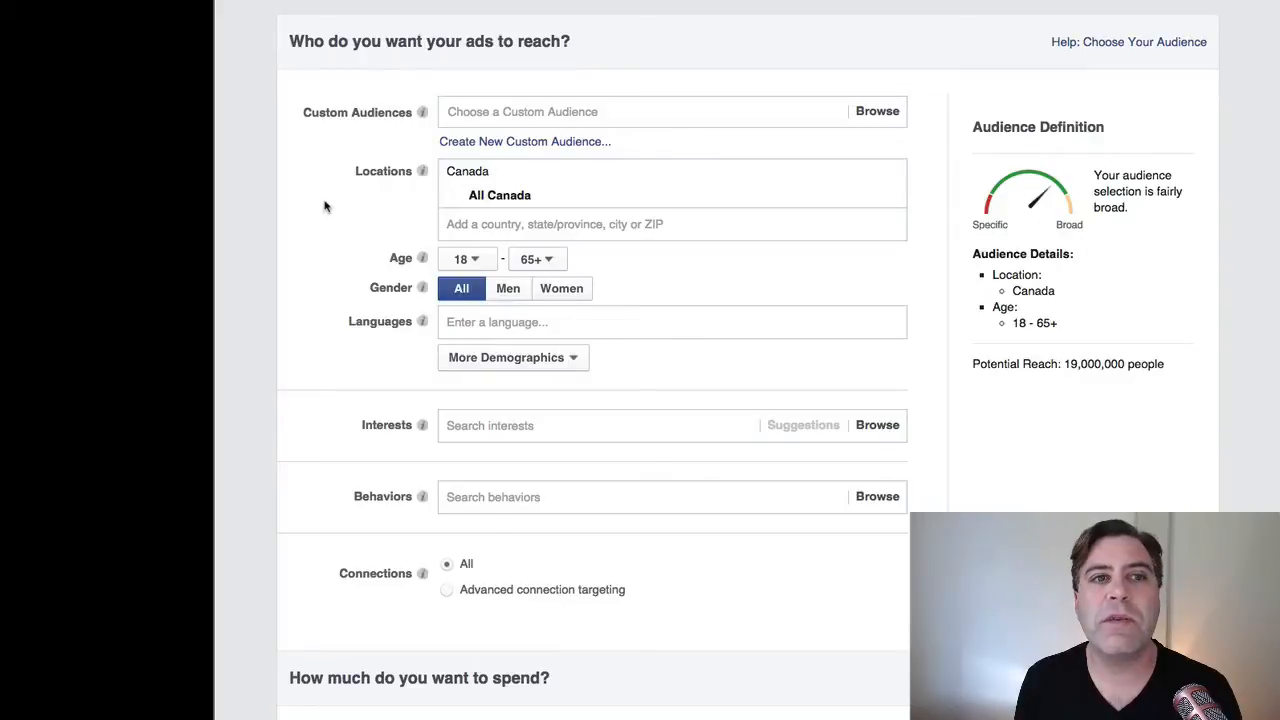
# Narrow the audience location from all of Canada to the city of Vancouver, British Columbia
pyautogui.scroll(-1, 324, 206)
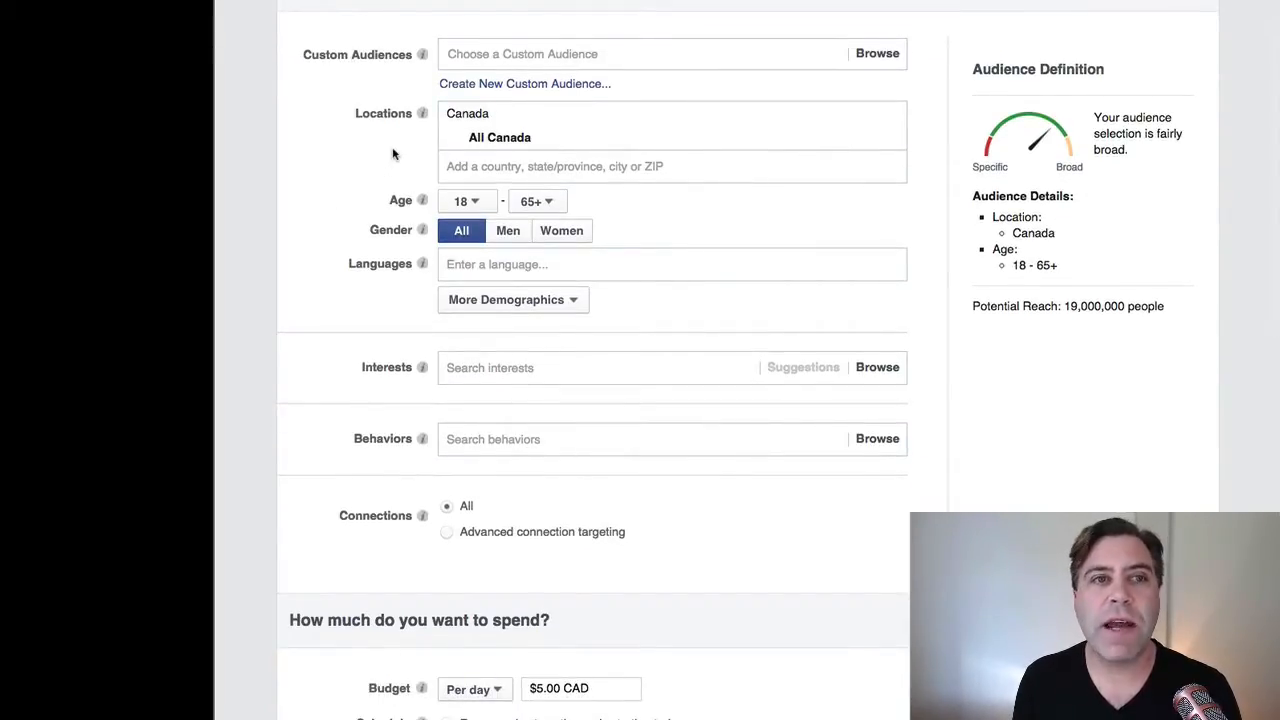
pyautogui.click(573, 168)
pyautogui.write('Va')
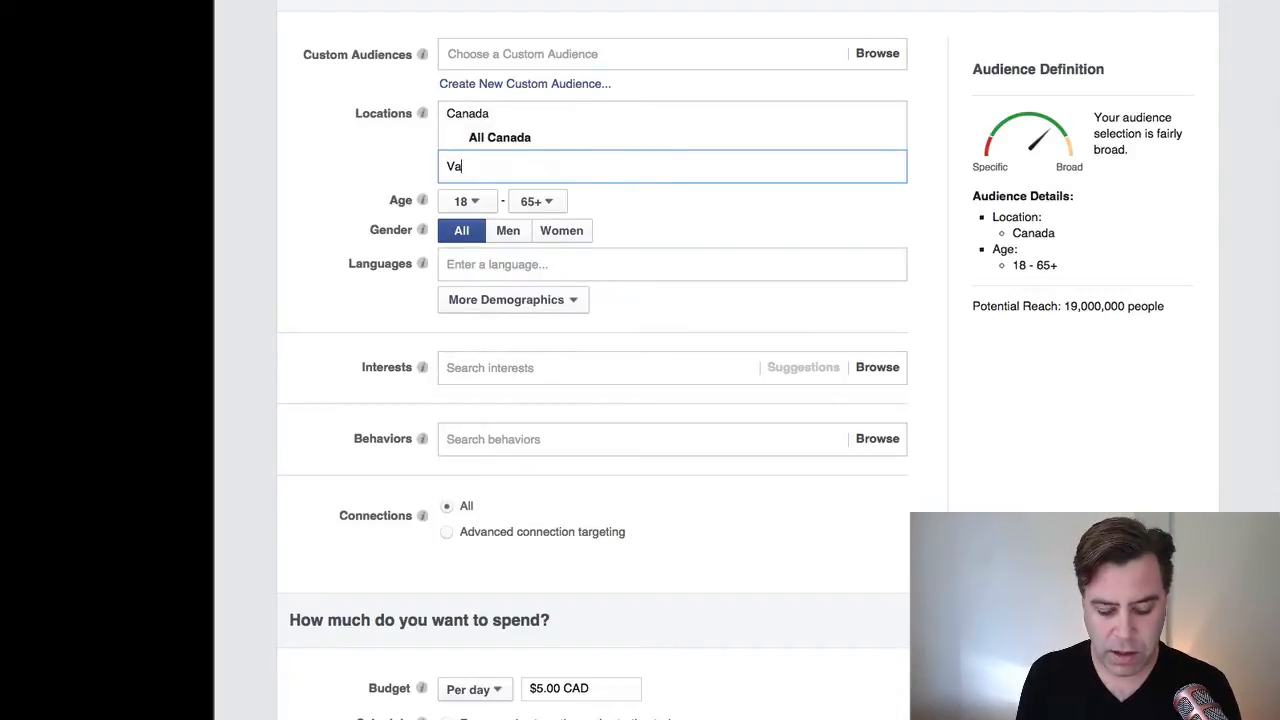
pyautogui.write('ncouver')
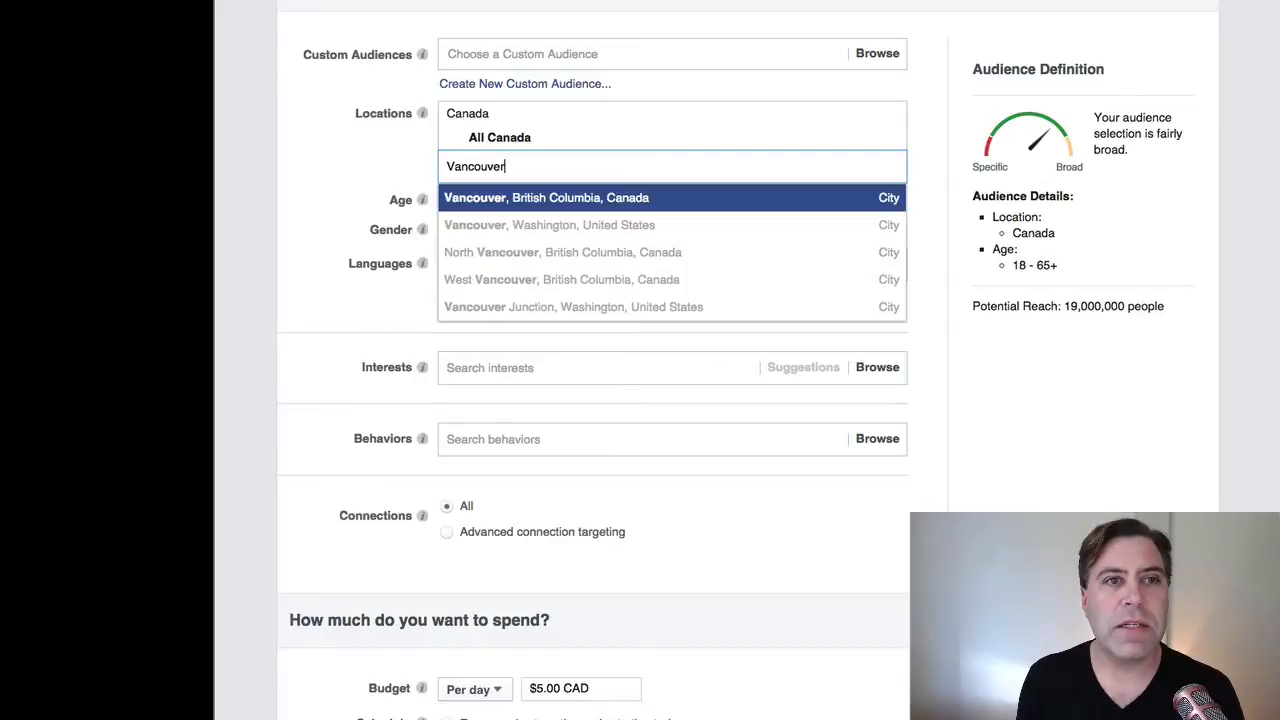
pyautogui.click(569, 199)
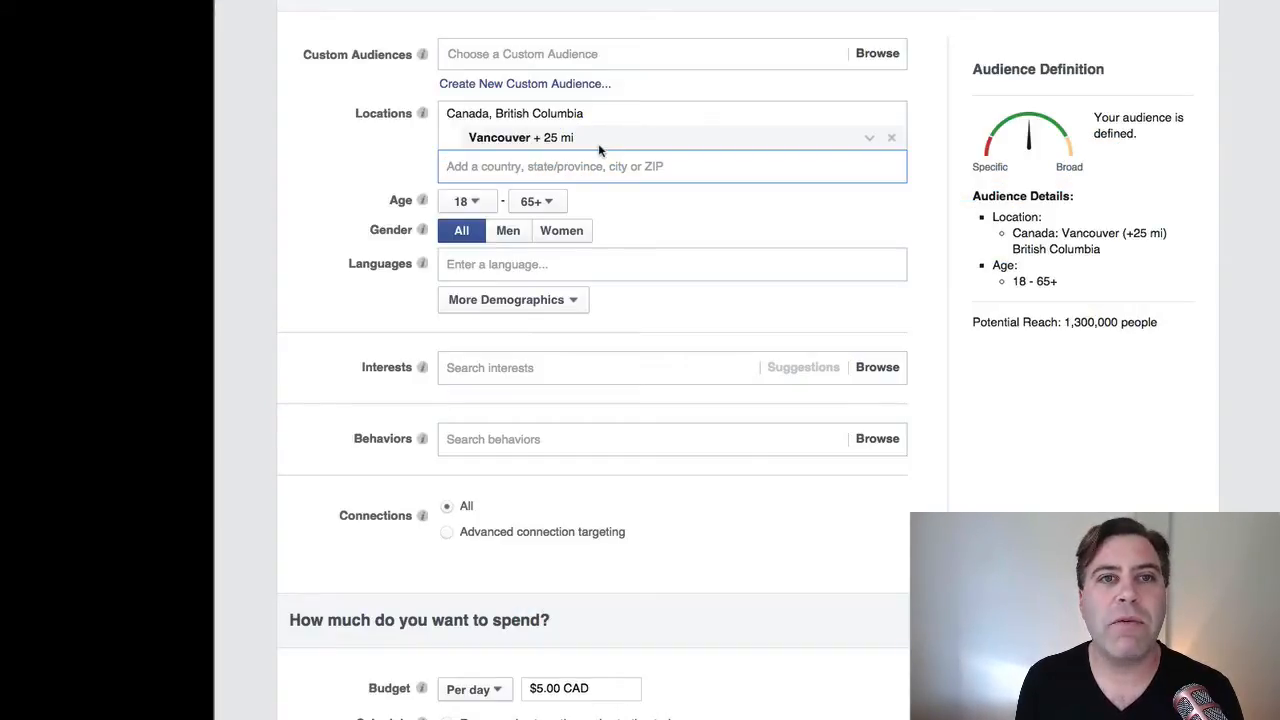
pyautogui.click(869, 141)
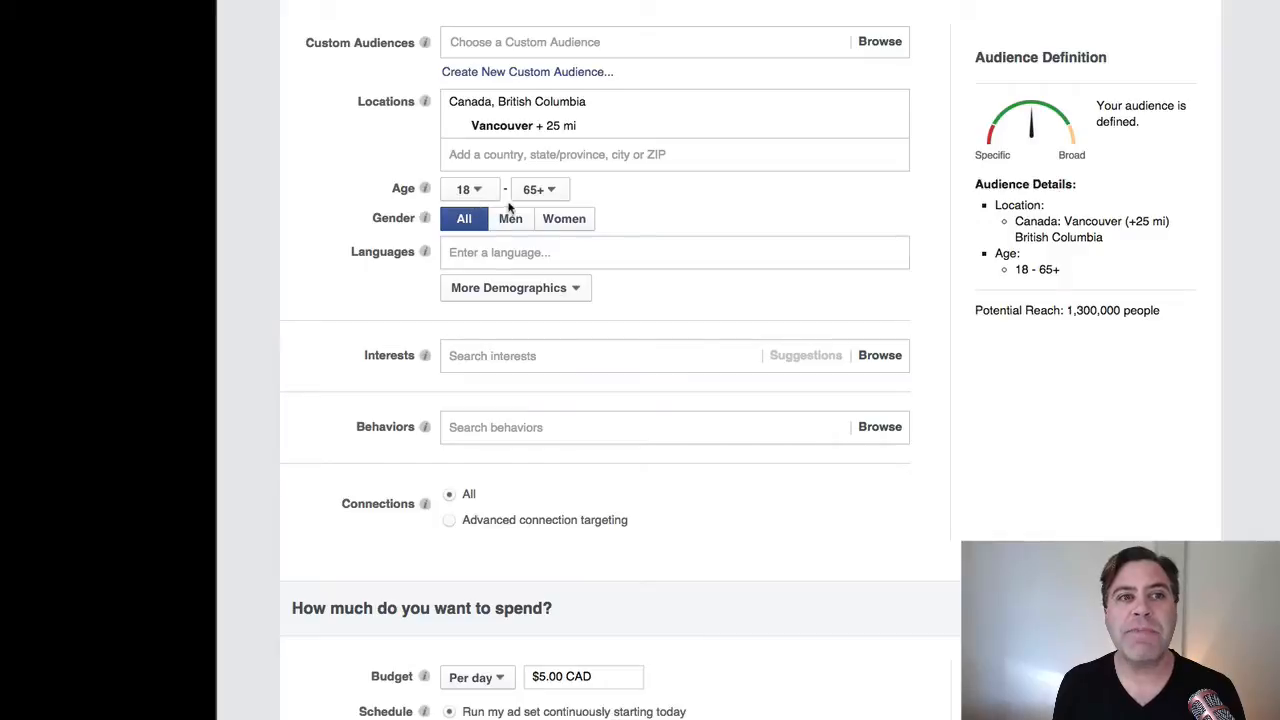
# Restrict the audience to women aged 25 to 35
pyautogui.click(485, 199)
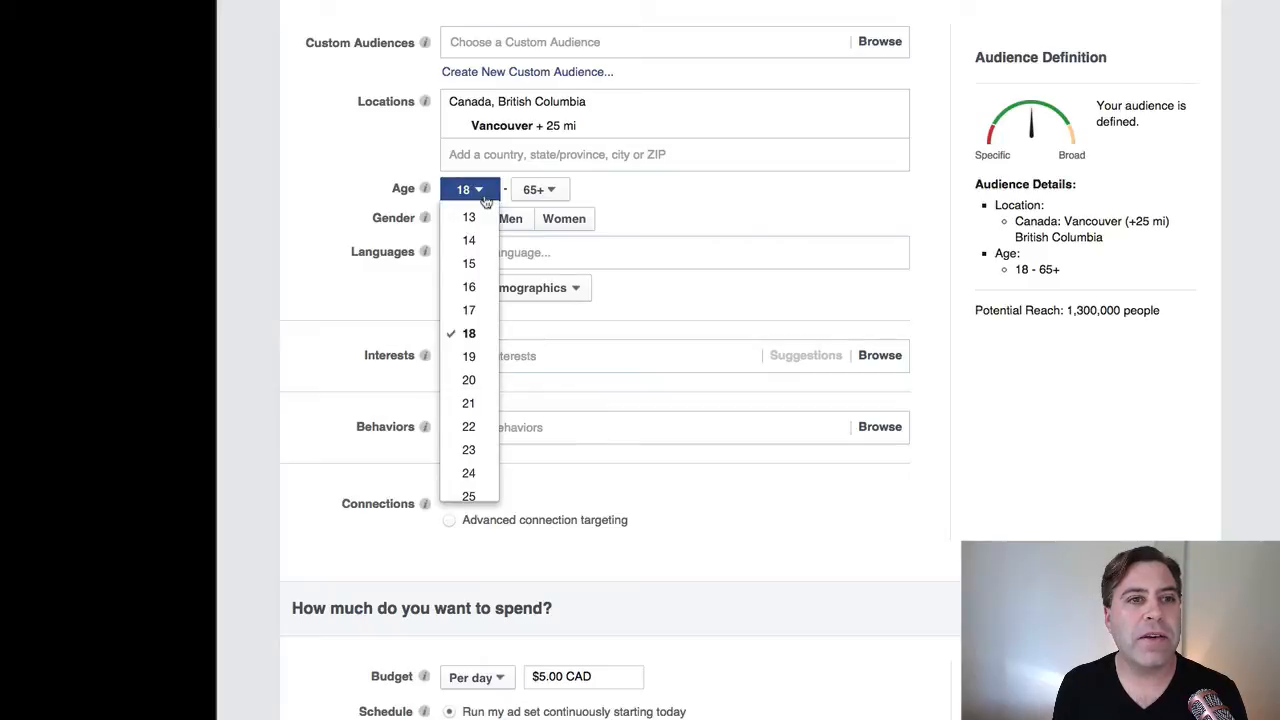
pyautogui.scroll(-3, 468, 360)
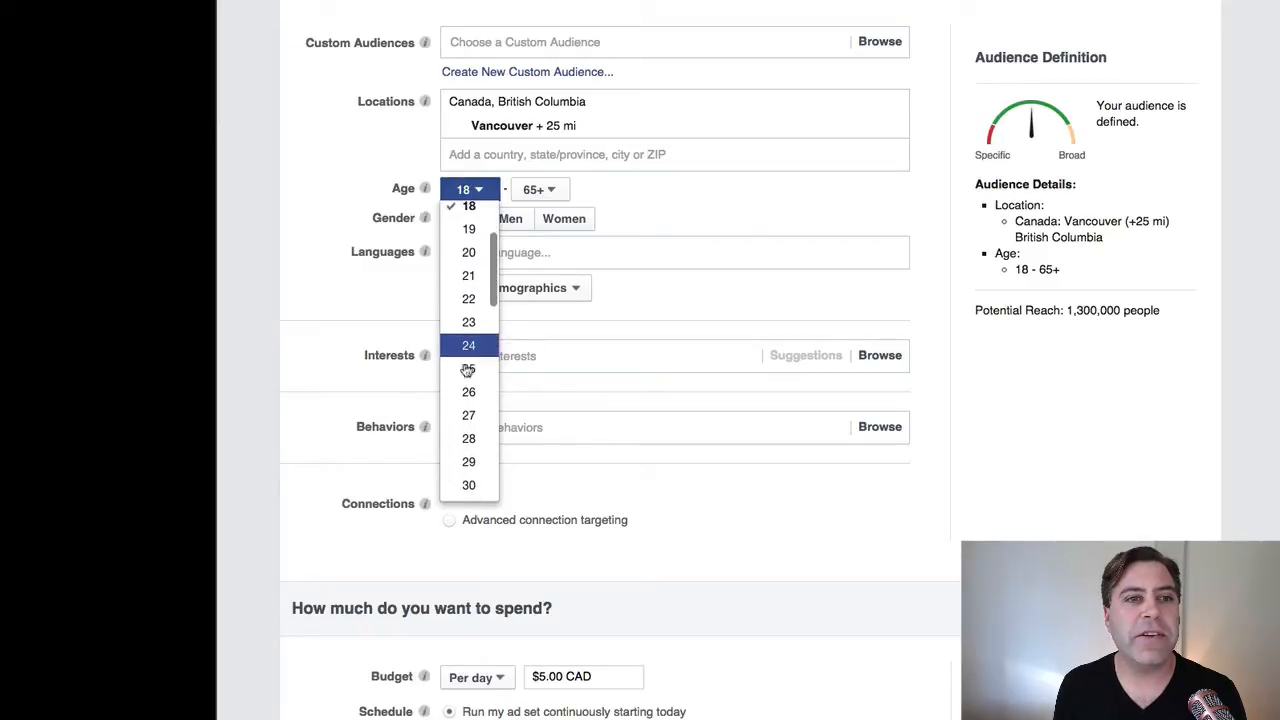
pyautogui.click(466, 376)
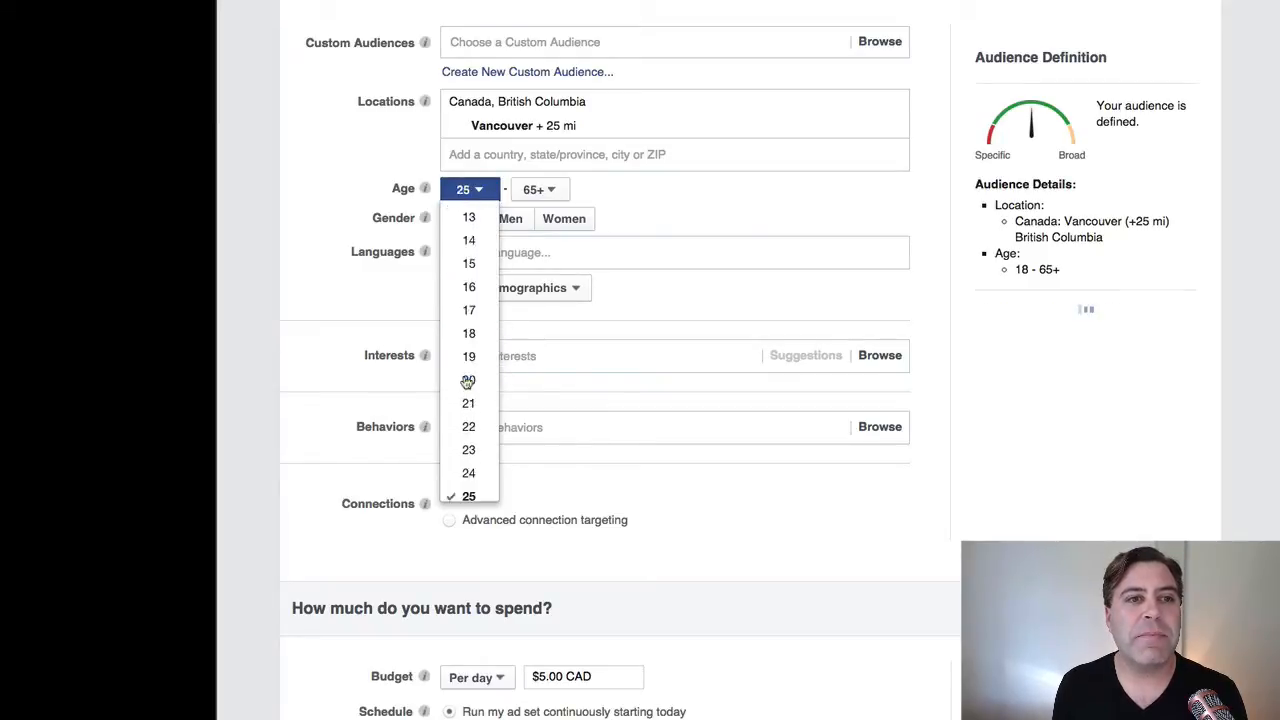
pyautogui.click(553, 190)
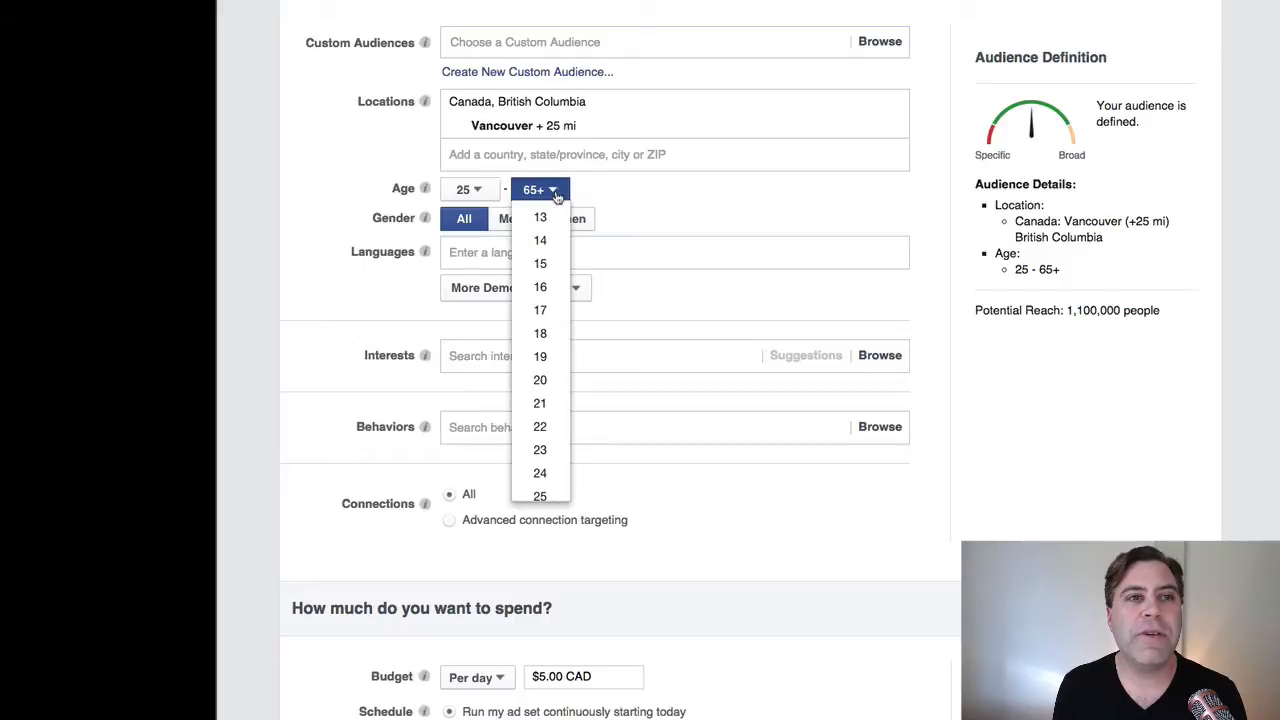
pyautogui.scroll(-4, 545, 400)
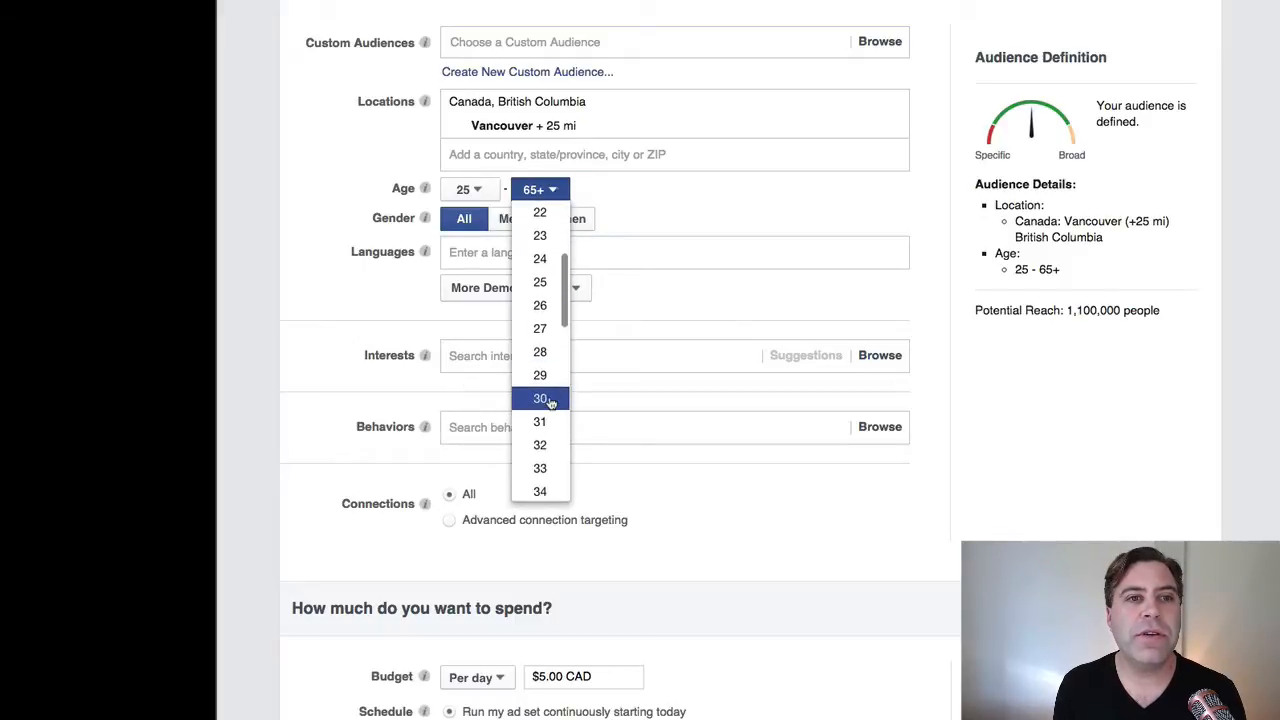
pyautogui.scroll(-2, 549, 400)
pyautogui.click(549, 421)
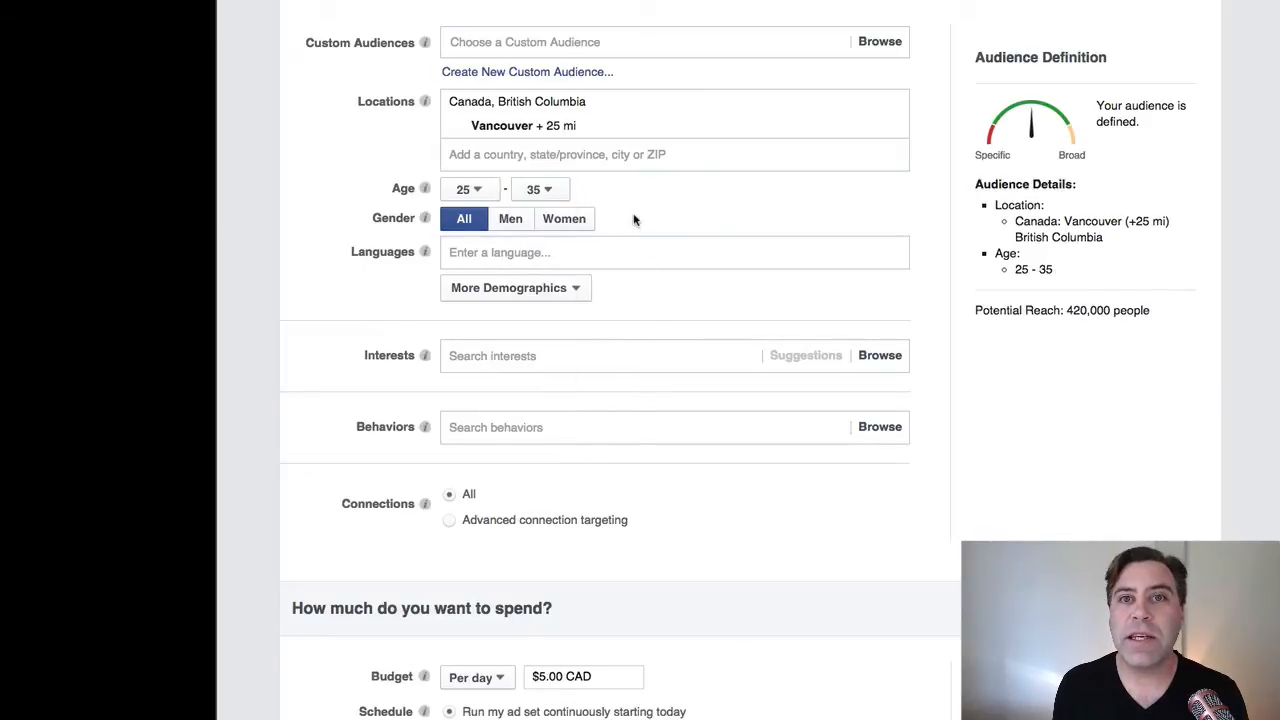
pyautogui.click(573, 229)
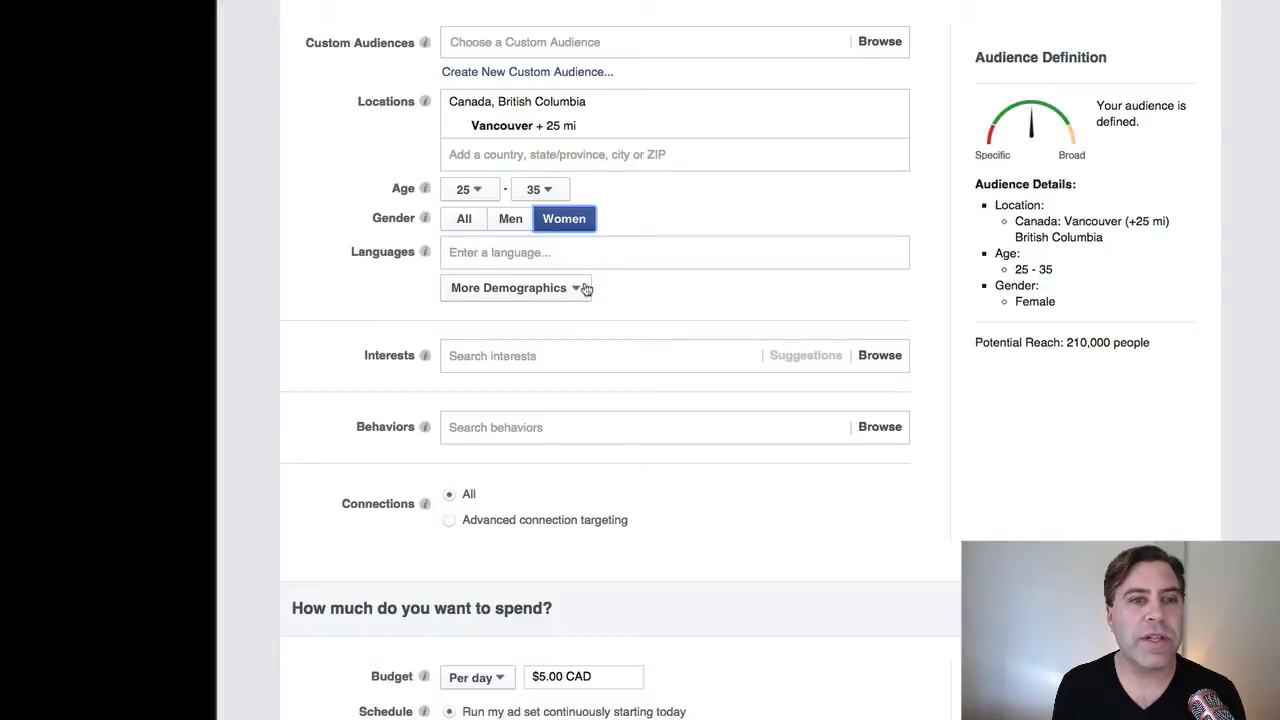
# Add a Life Events demographic to the audience targeting and choose Newly engaged (3 months)
pyautogui.click(584, 288)
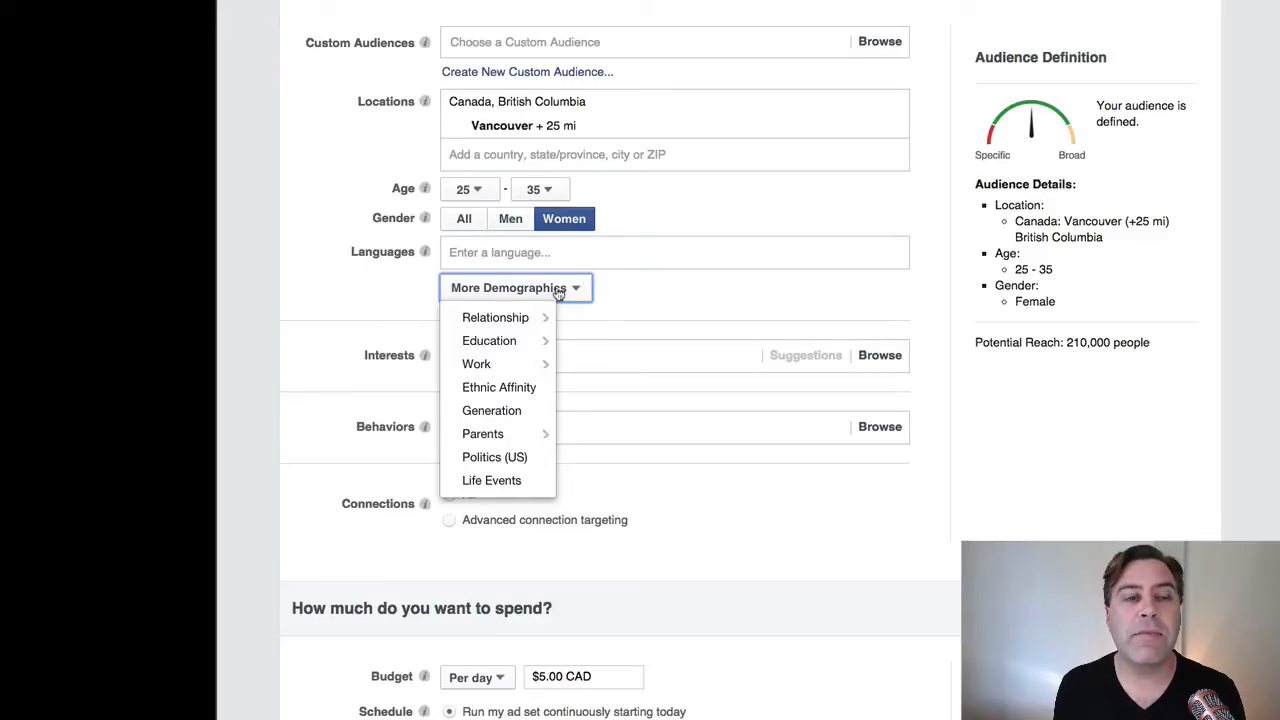
pyautogui.moveTo(508, 316)
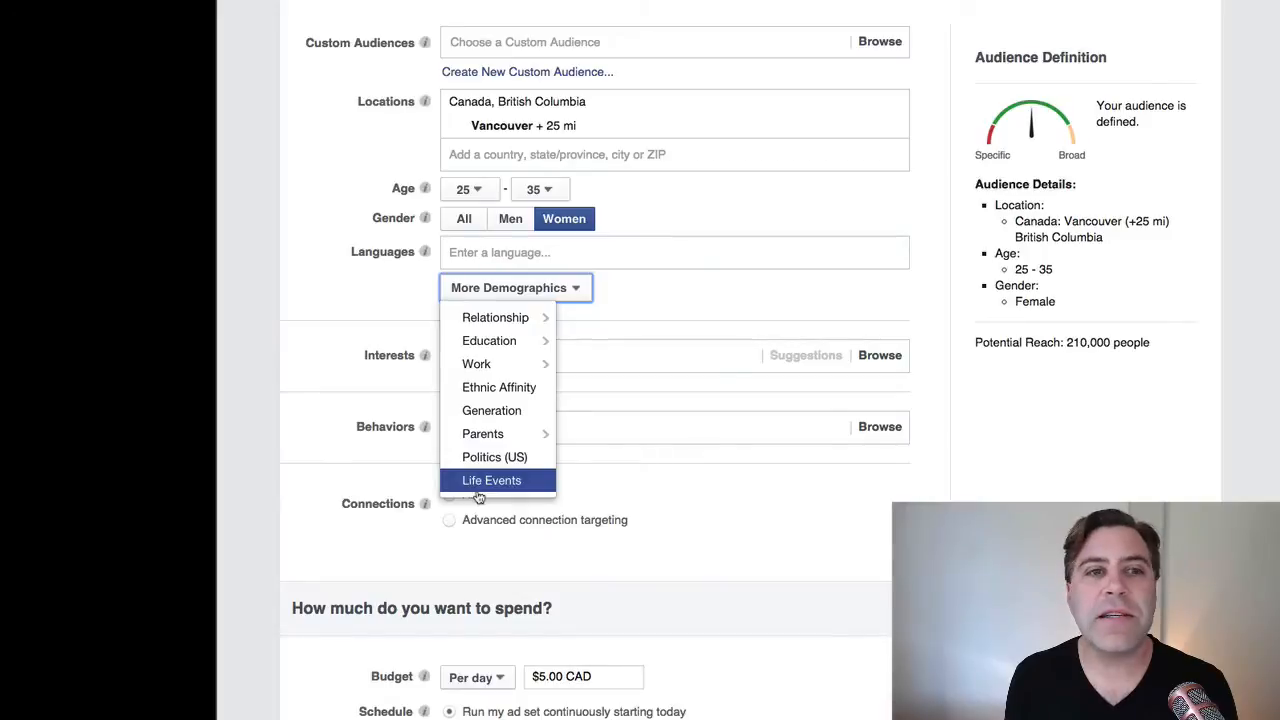
pyautogui.click(479, 481)
pyautogui.scroll(-2, 479, 498)
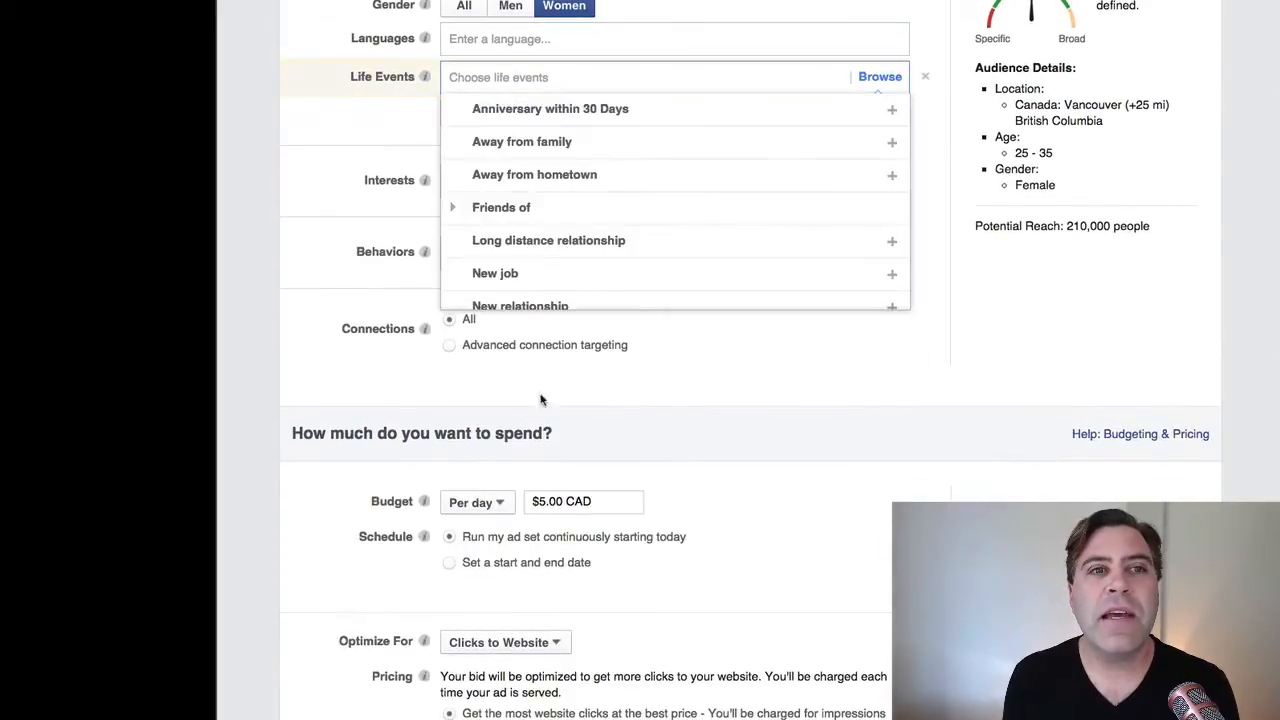
pyautogui.scroll(-4, 610, 206)
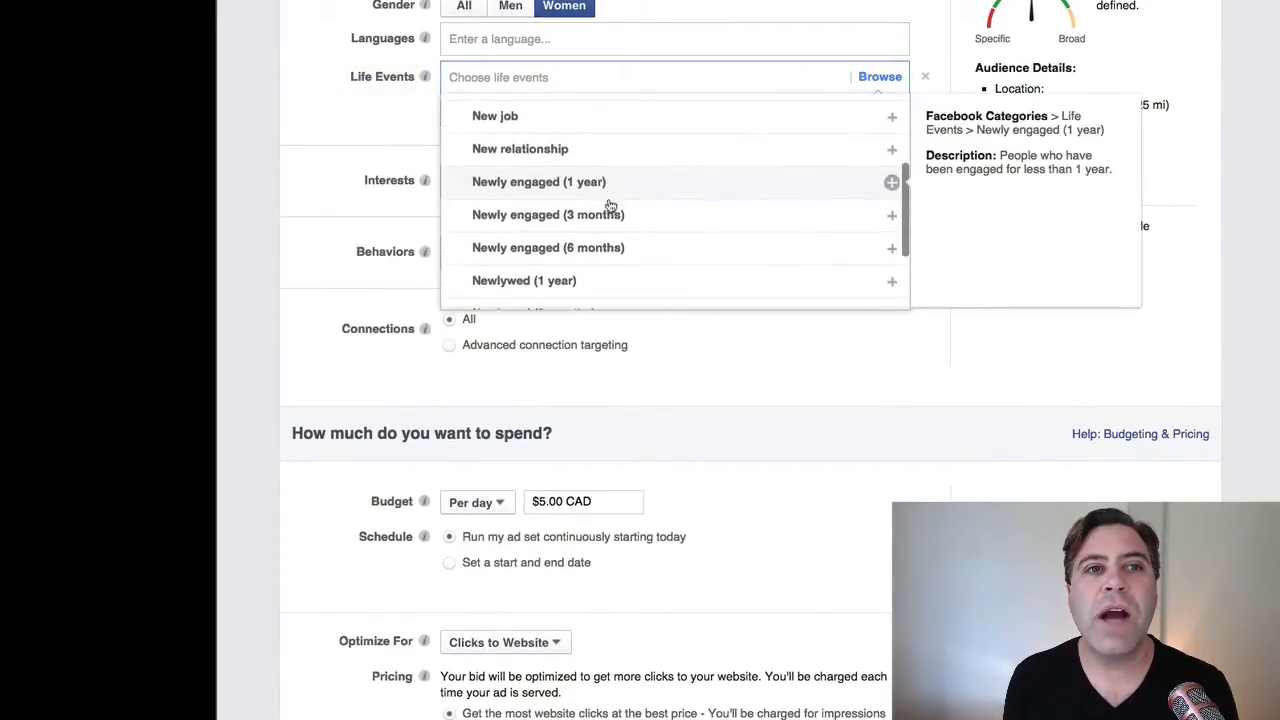
pyautogui.scroll(-1, 610, 206)
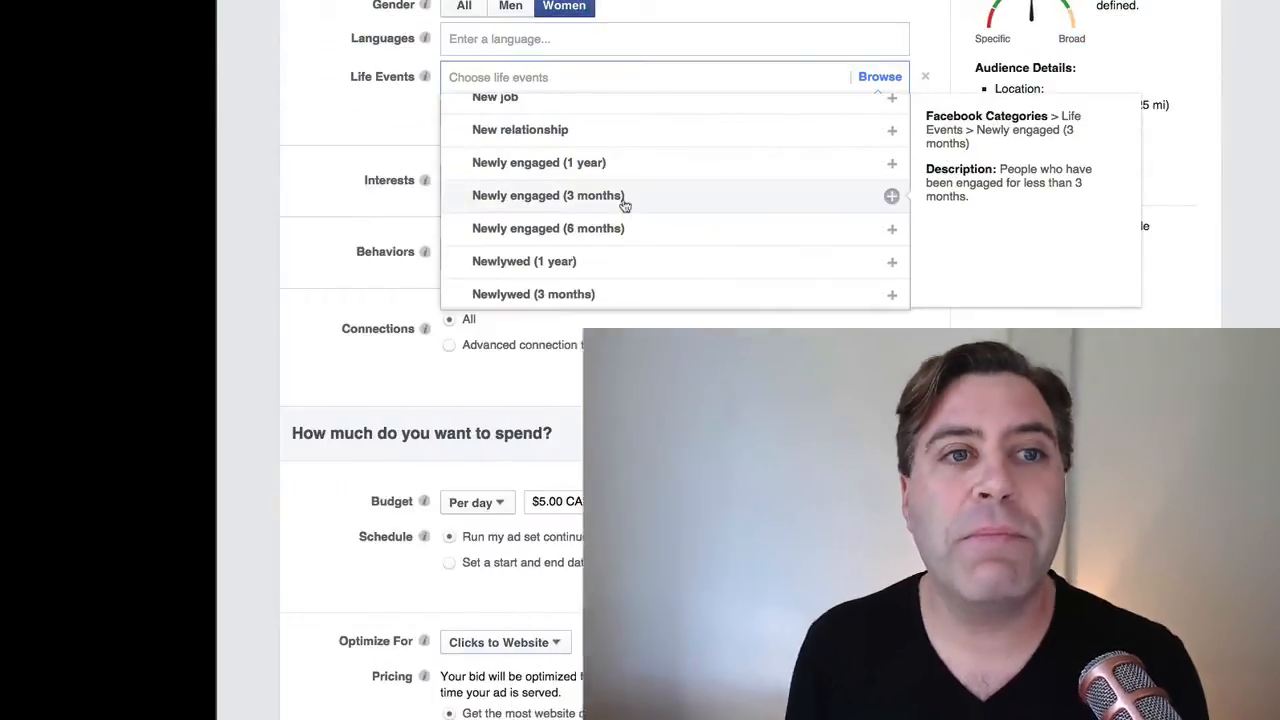
pyautogui.click(623, 198)
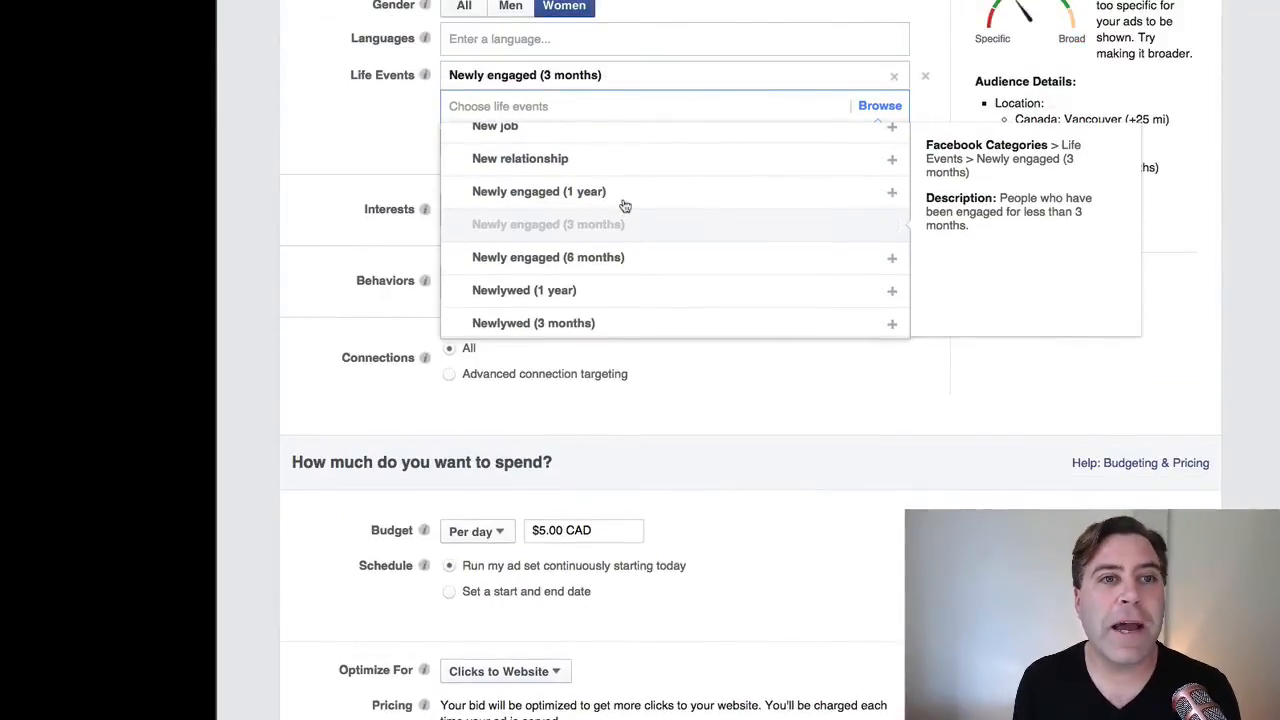
pyautogui.click(341, 165)
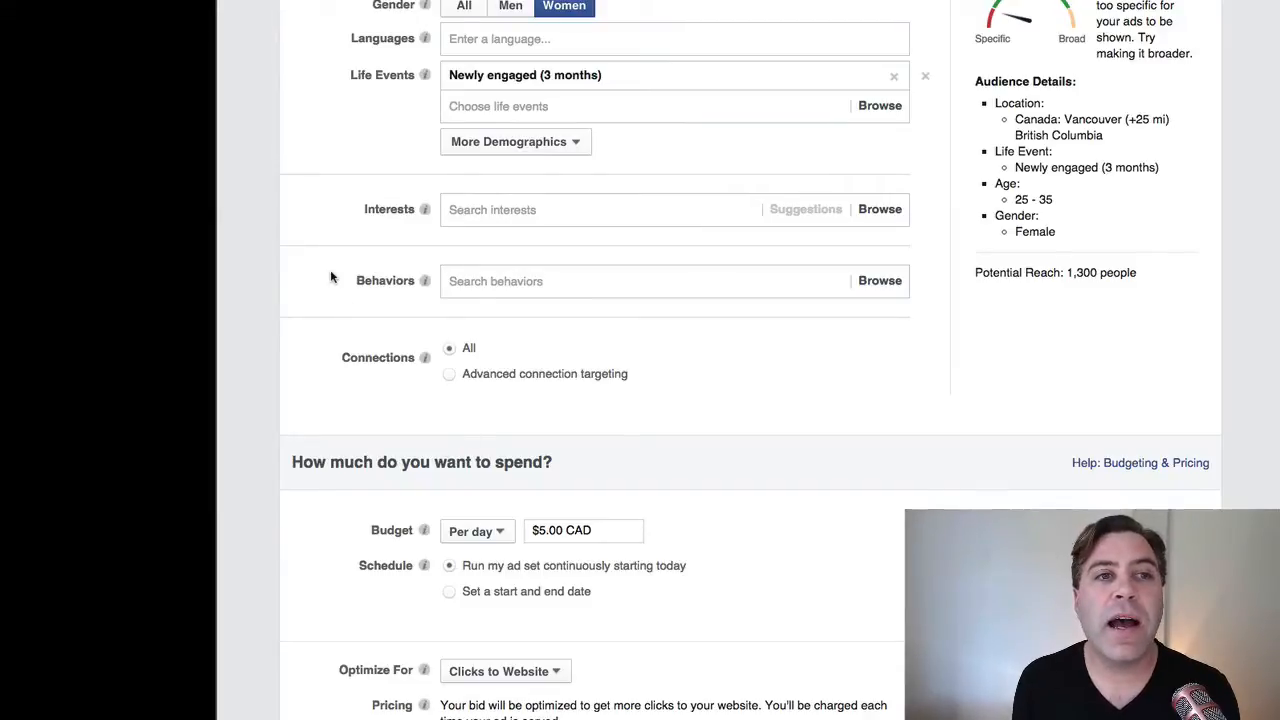
# Search the interests for "wed" and add Weddings to the audience targeting
pyautogui.click(492, 213)
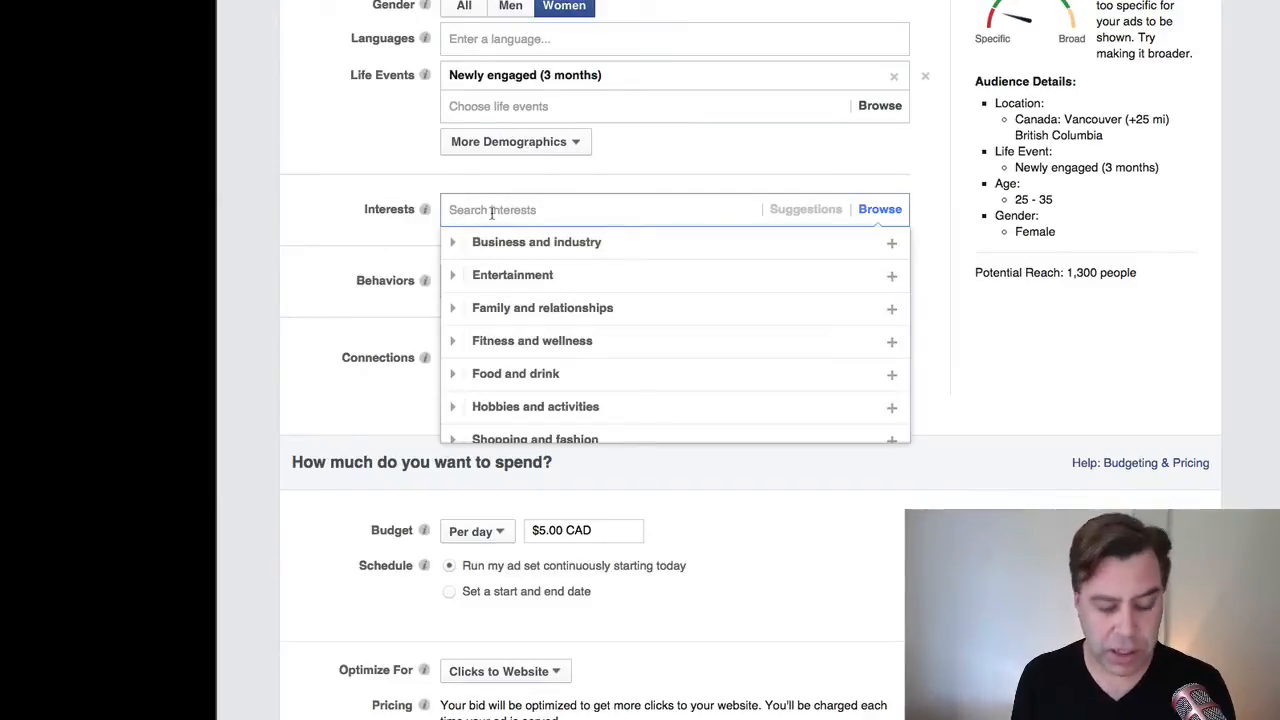
pyautogui.write('wed')
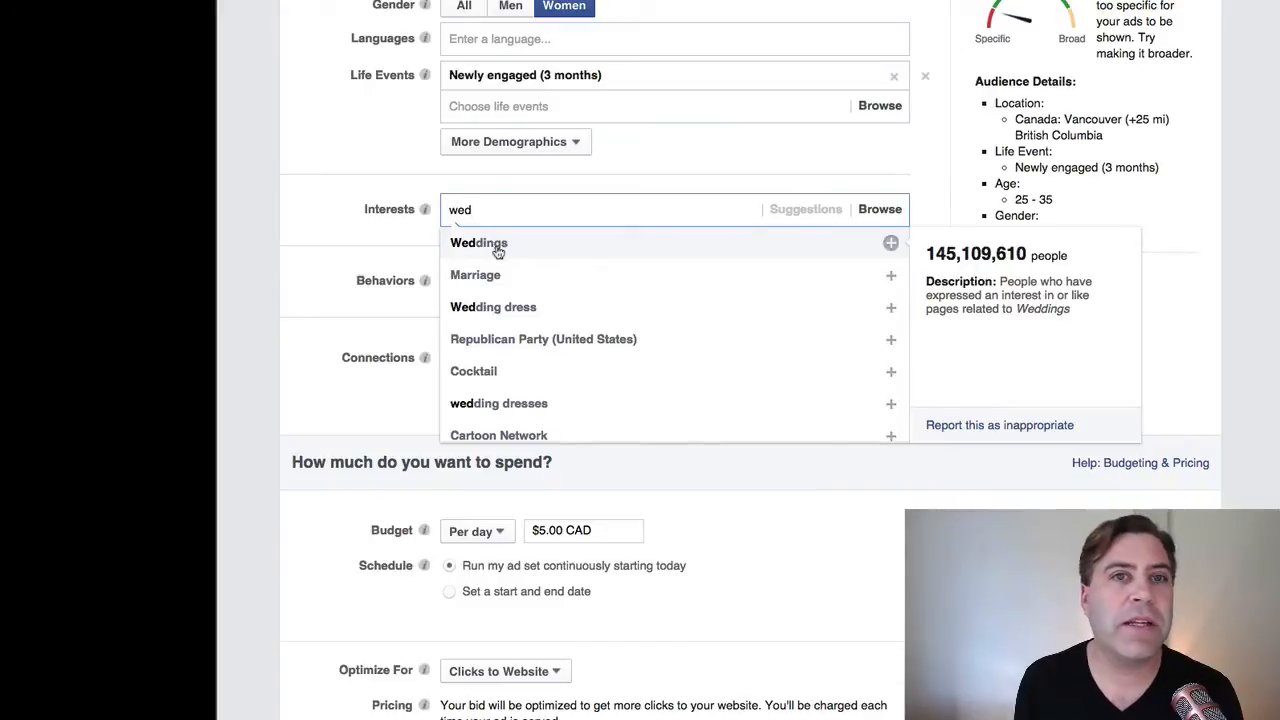
pyautogui.click(490, 243)
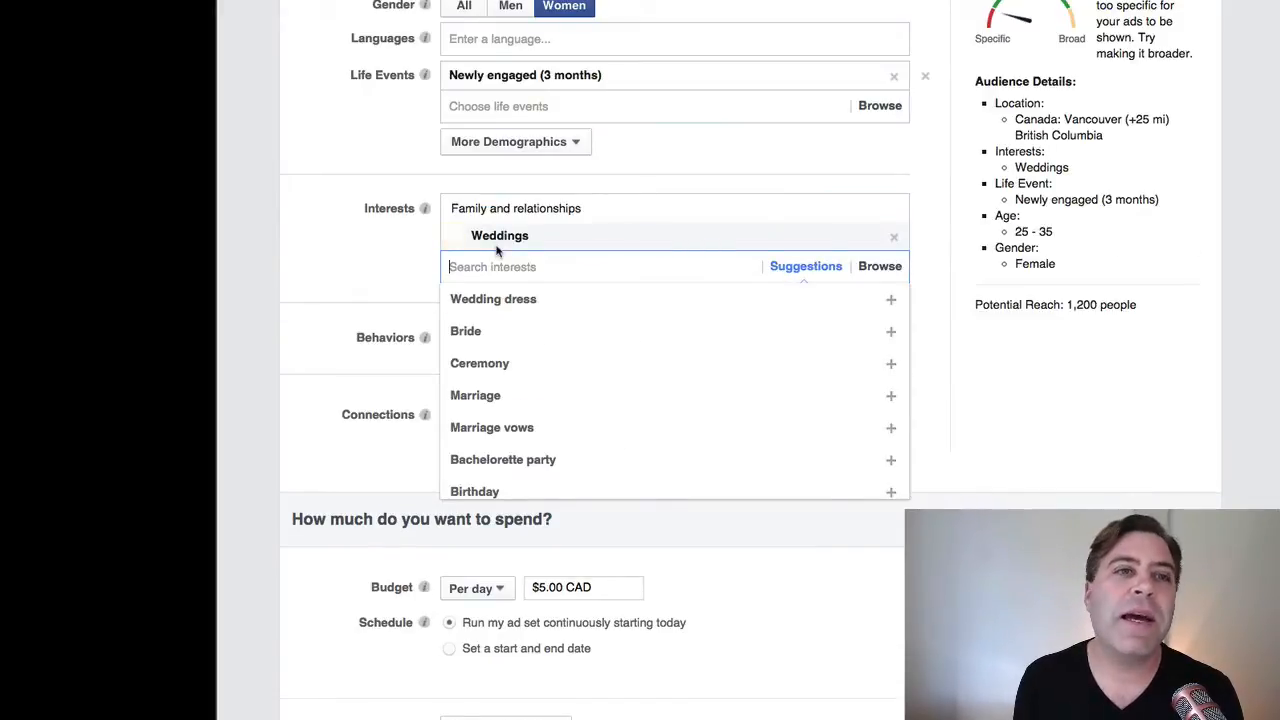
pyautogui.click(350, 153)
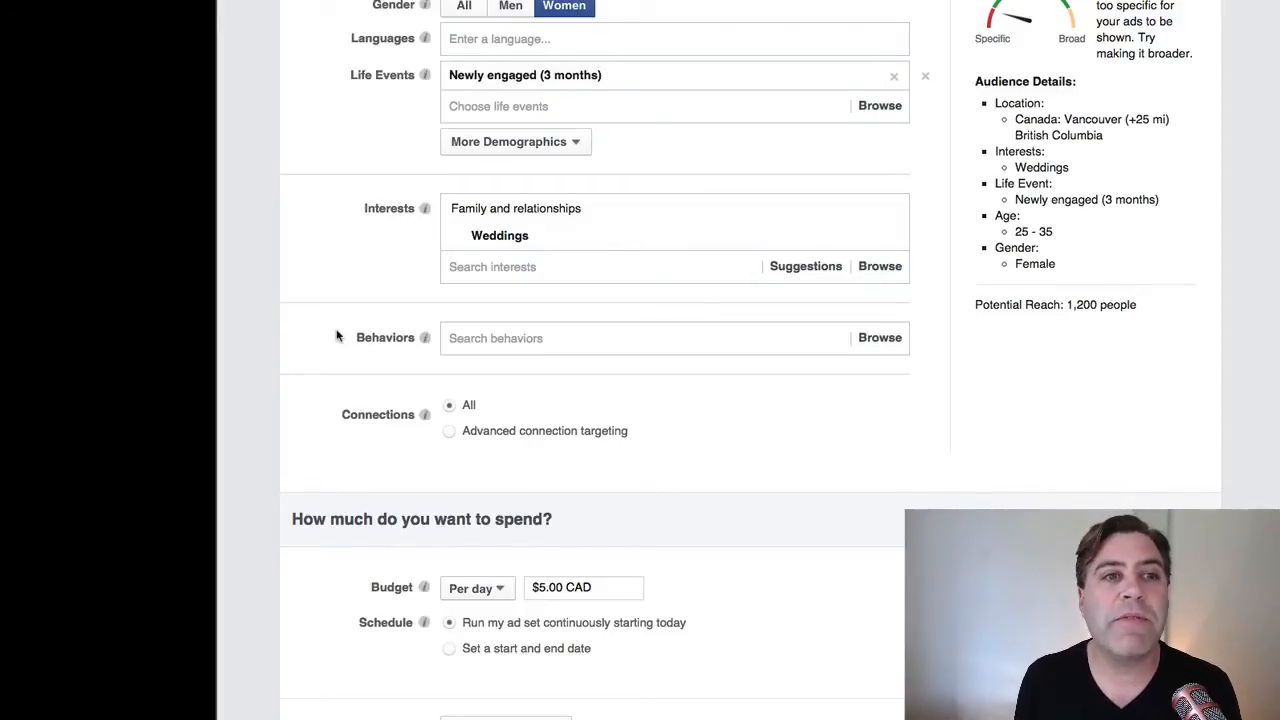
# Set the daily budget to $10.00 CAD and schedule the ad set to end on 5/23/2015
pyautogui.scroll(-3, 337, 336)
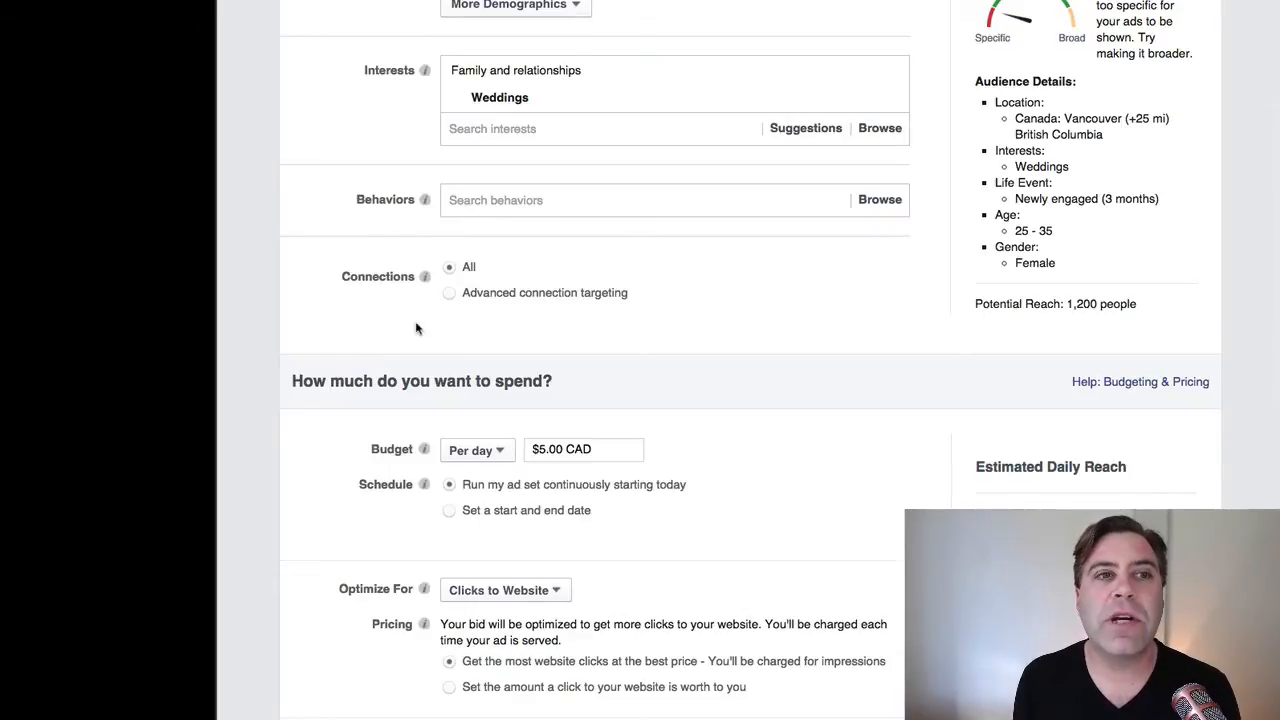
pyautogui.scroll(-5, 417, 326)
pyautogui.scroll(-3, 417, 326)
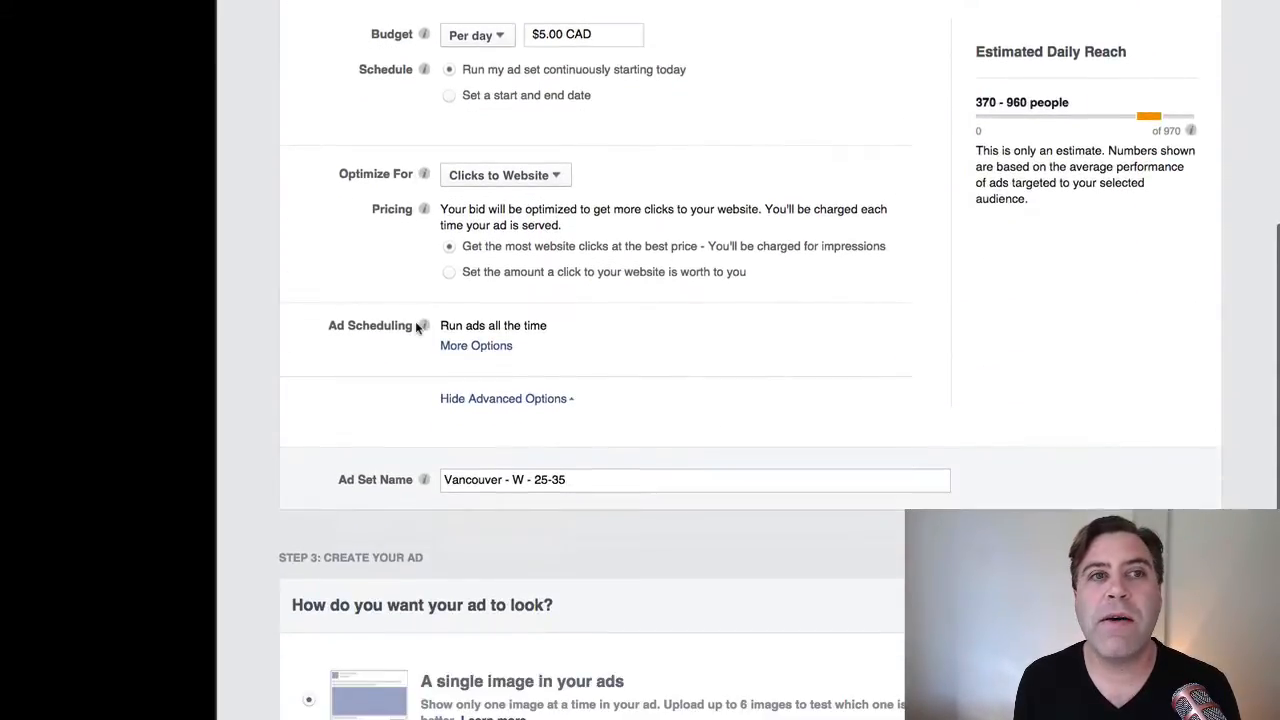
pyautogui.doubleClick(537, 34)
pyautogui.write('10')
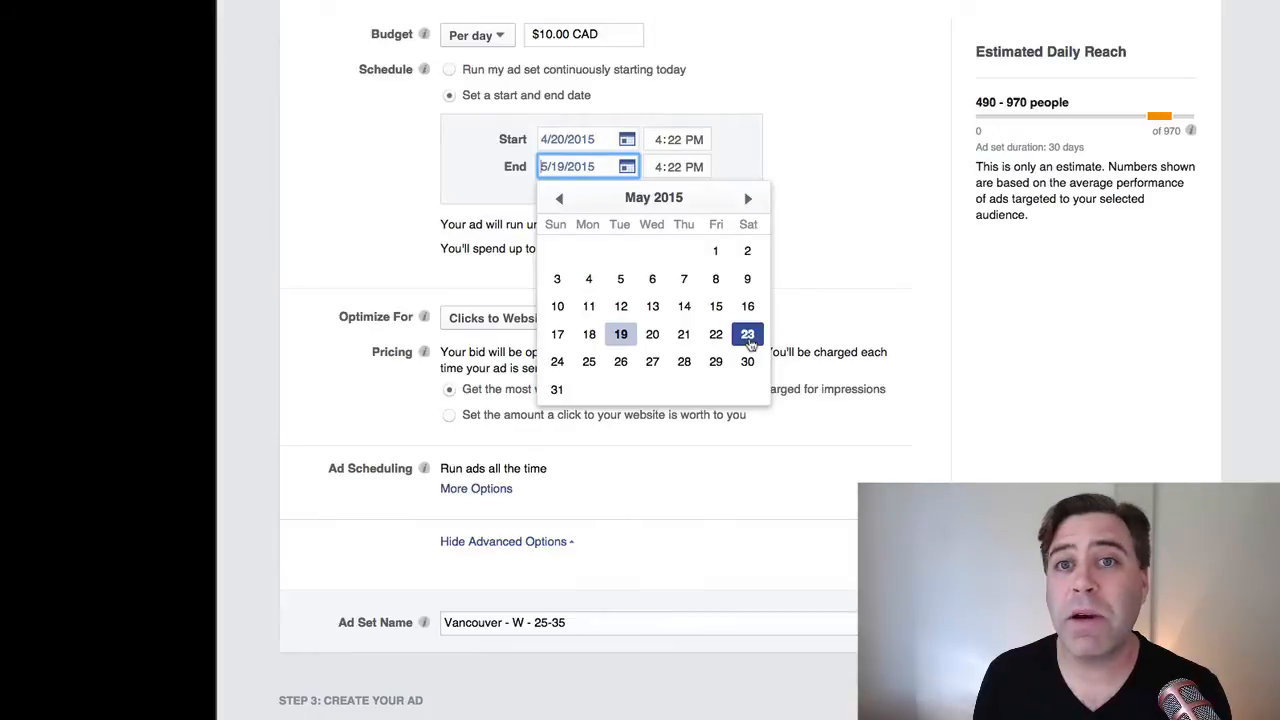
pyautogui.click(748, 336)
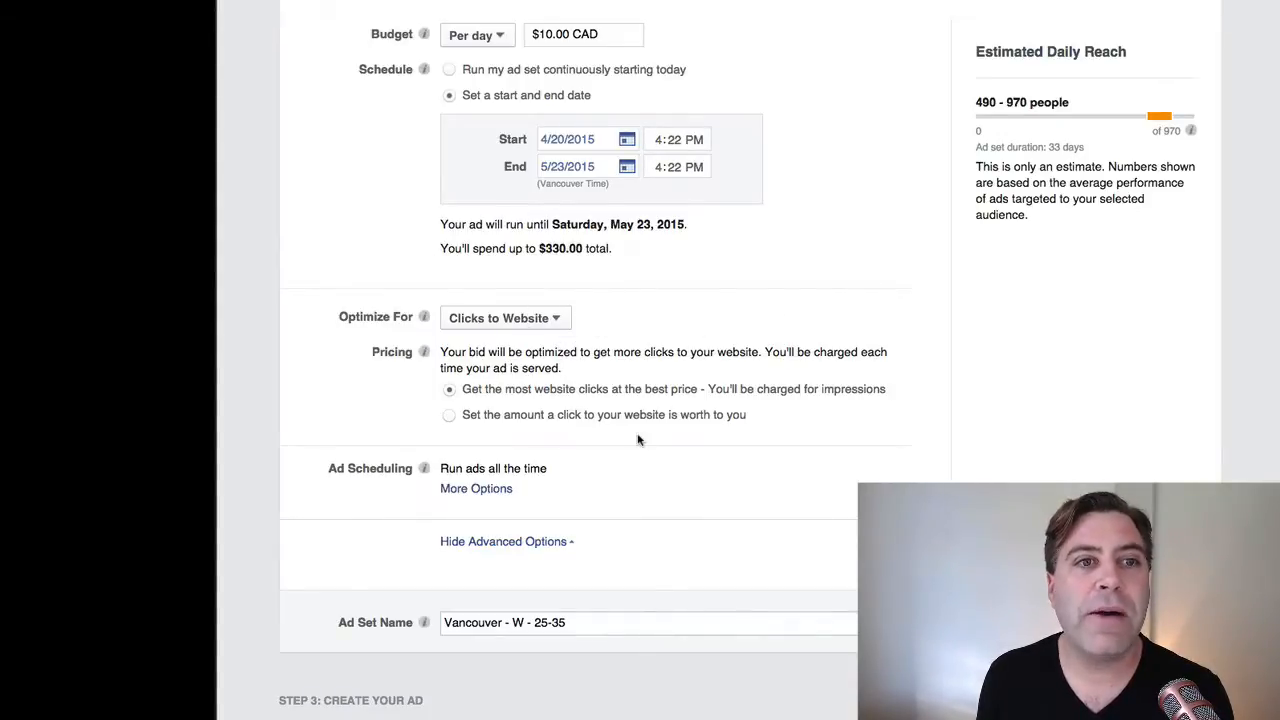
# Switch the pricing to setting the amount a click to the website is worth
pyautogui.scroll(-2, 638, 440)
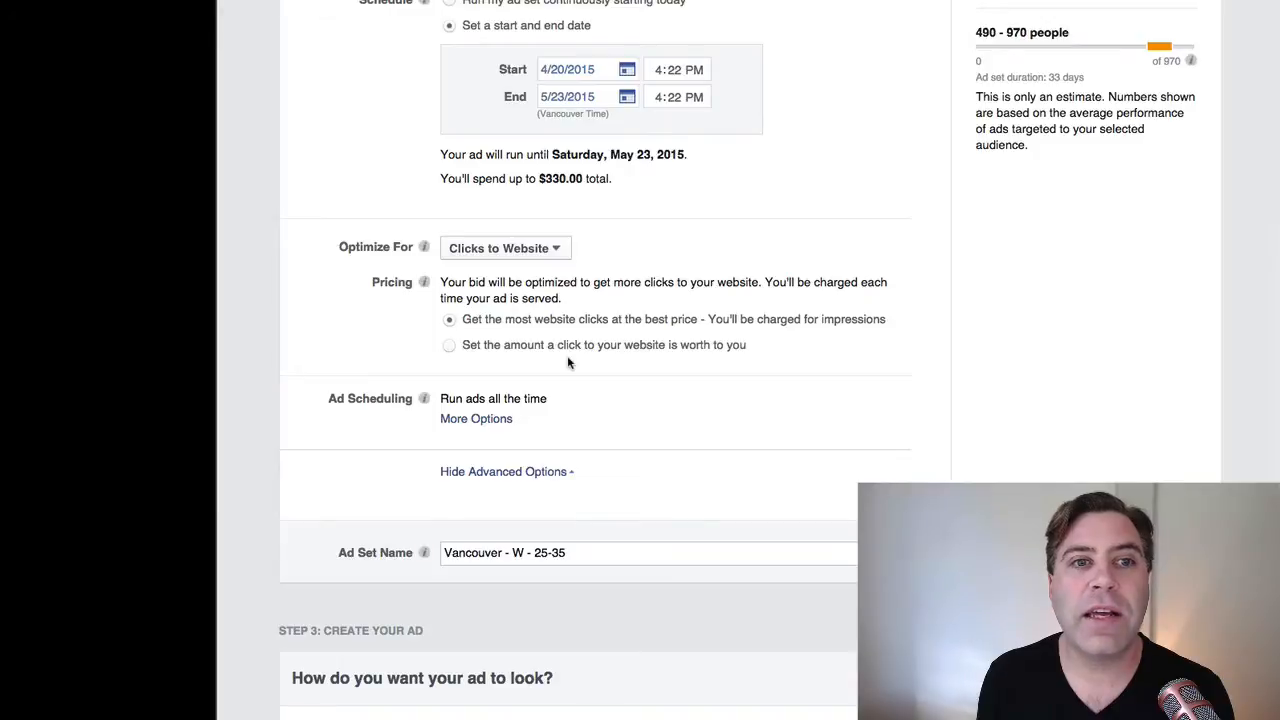
pyautogui.click(452, 346)
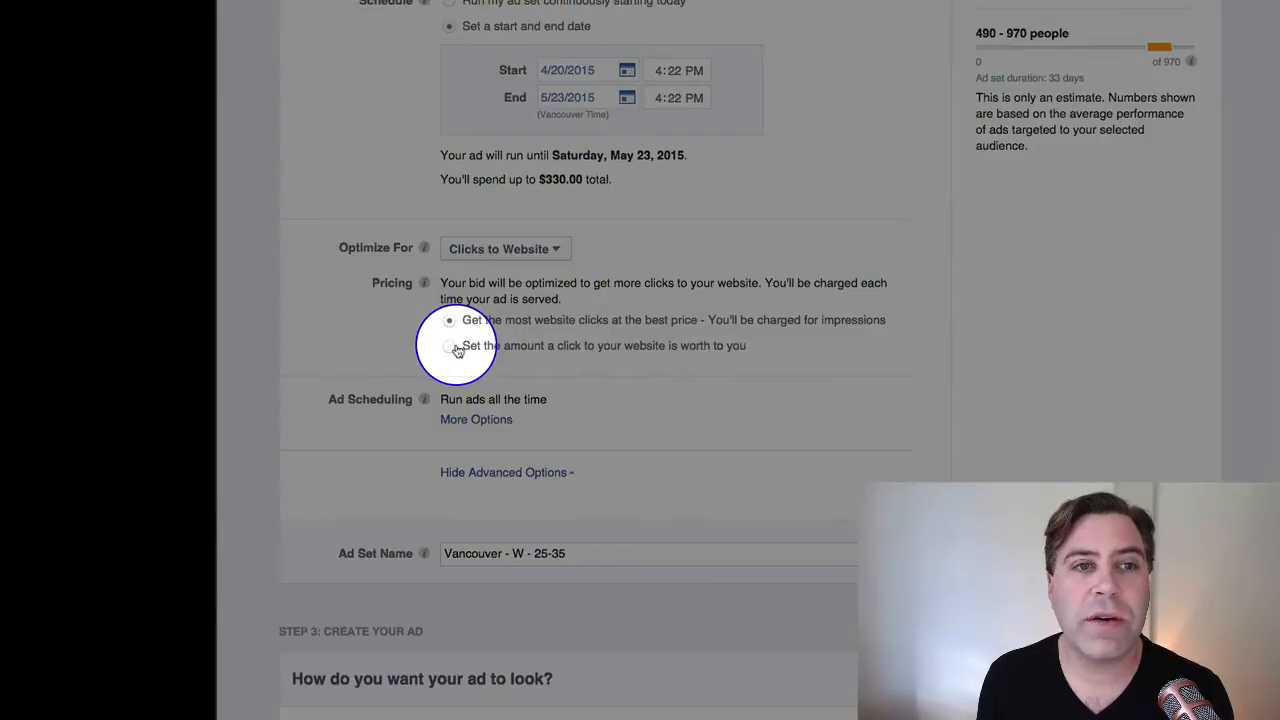
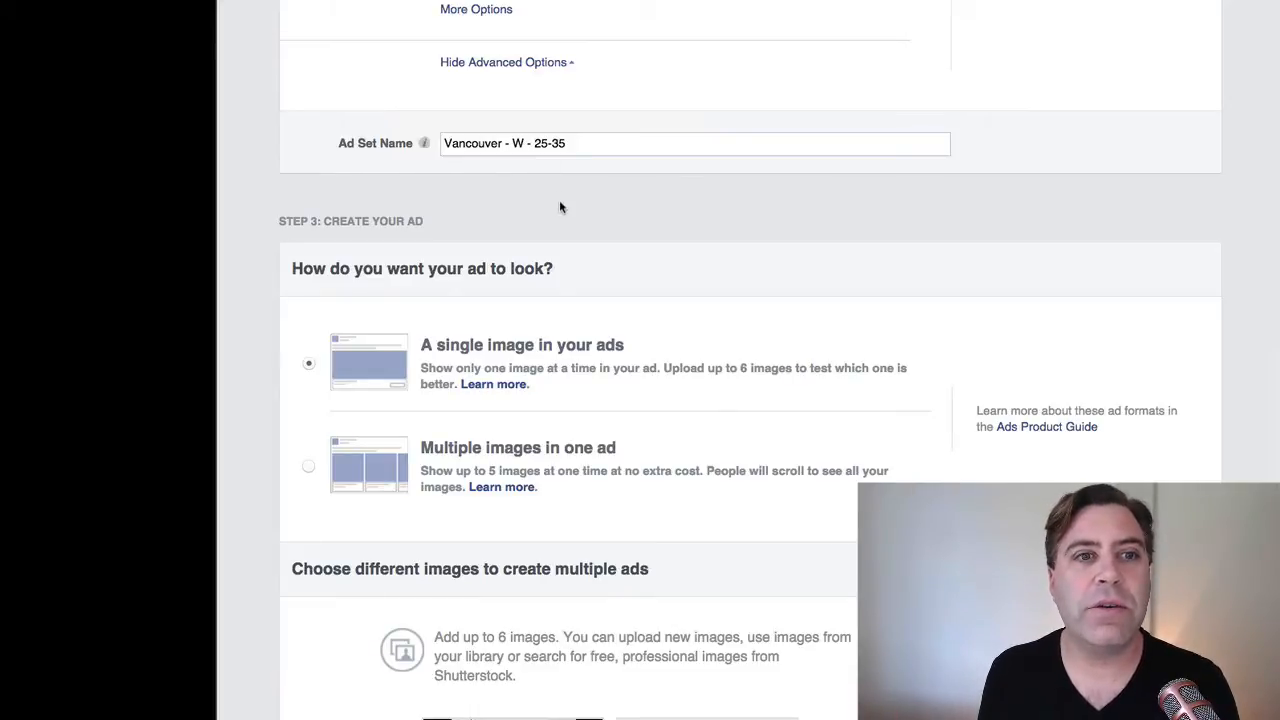
# Upload the 1200 x 628 photo of the couple as an ad image and remove the 1280 x 865 image
pyautogui.scroll(-2, 559, 206)
pyautogui.scroll(-4, 559, 206)
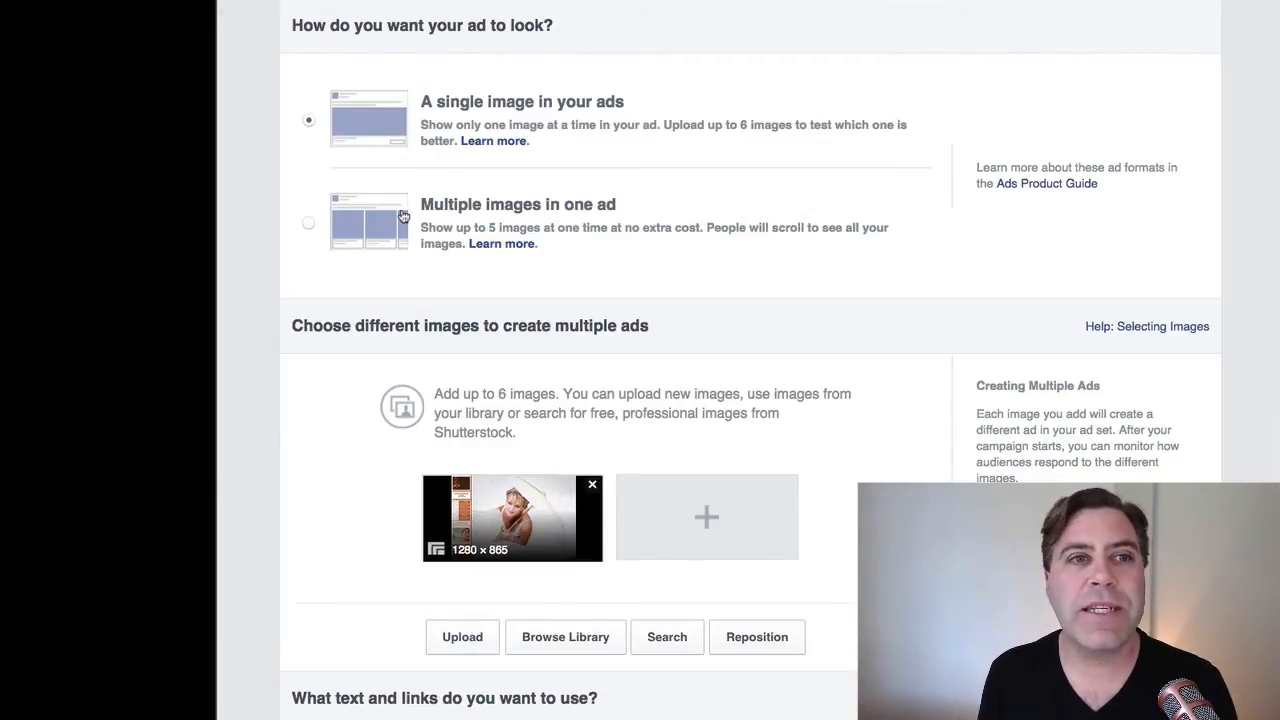
pyautogui.scroll(-5, 507, 298)
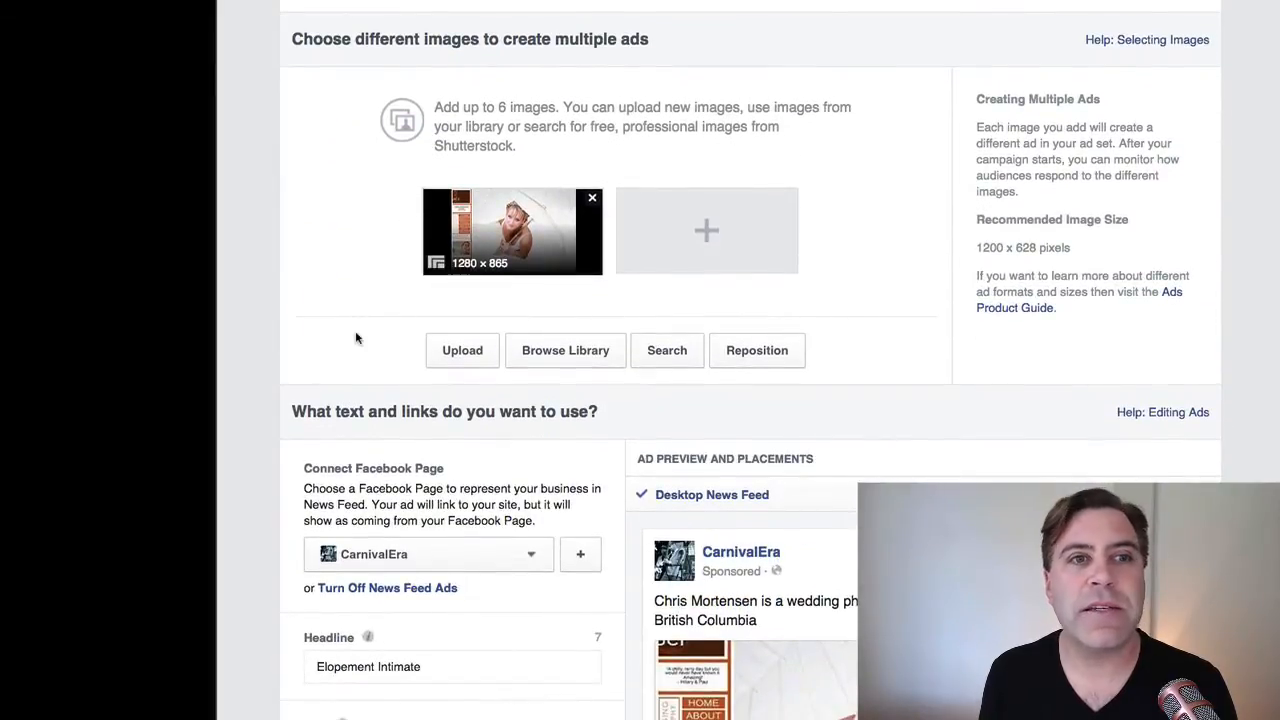
pyautogui.scroll(-1, 356, 335)
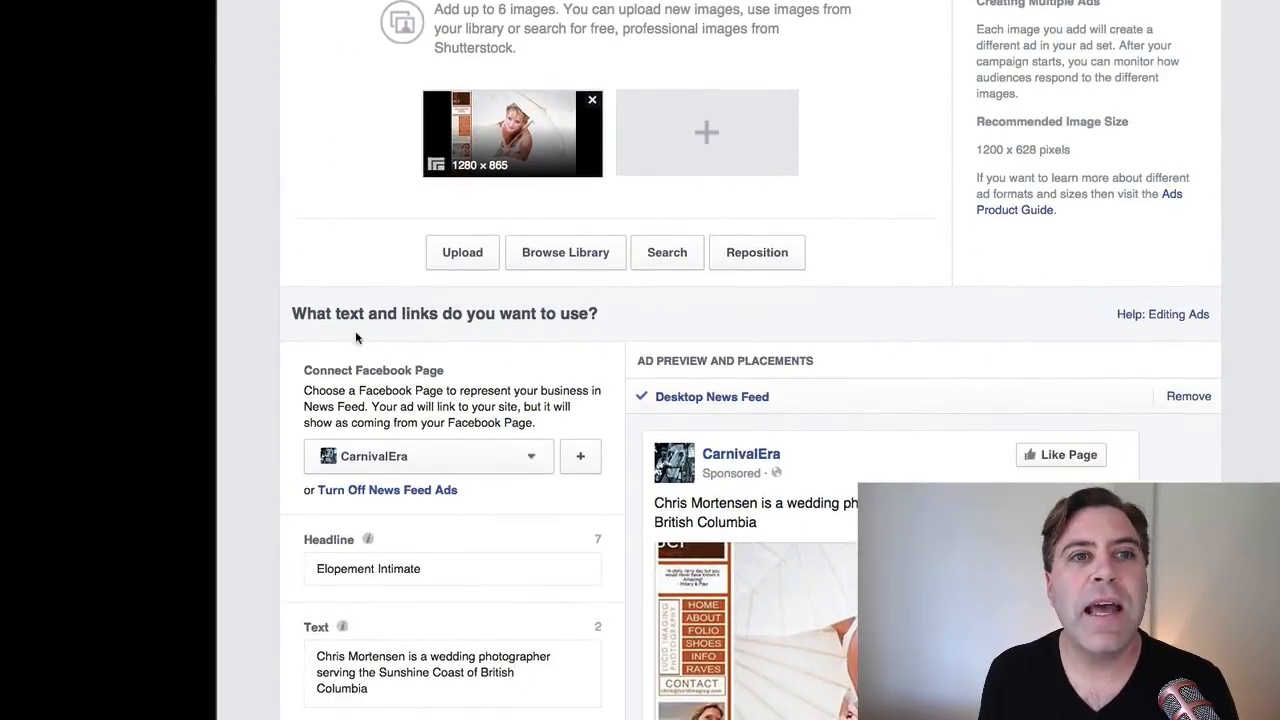
pyautogui.click(474, 256)
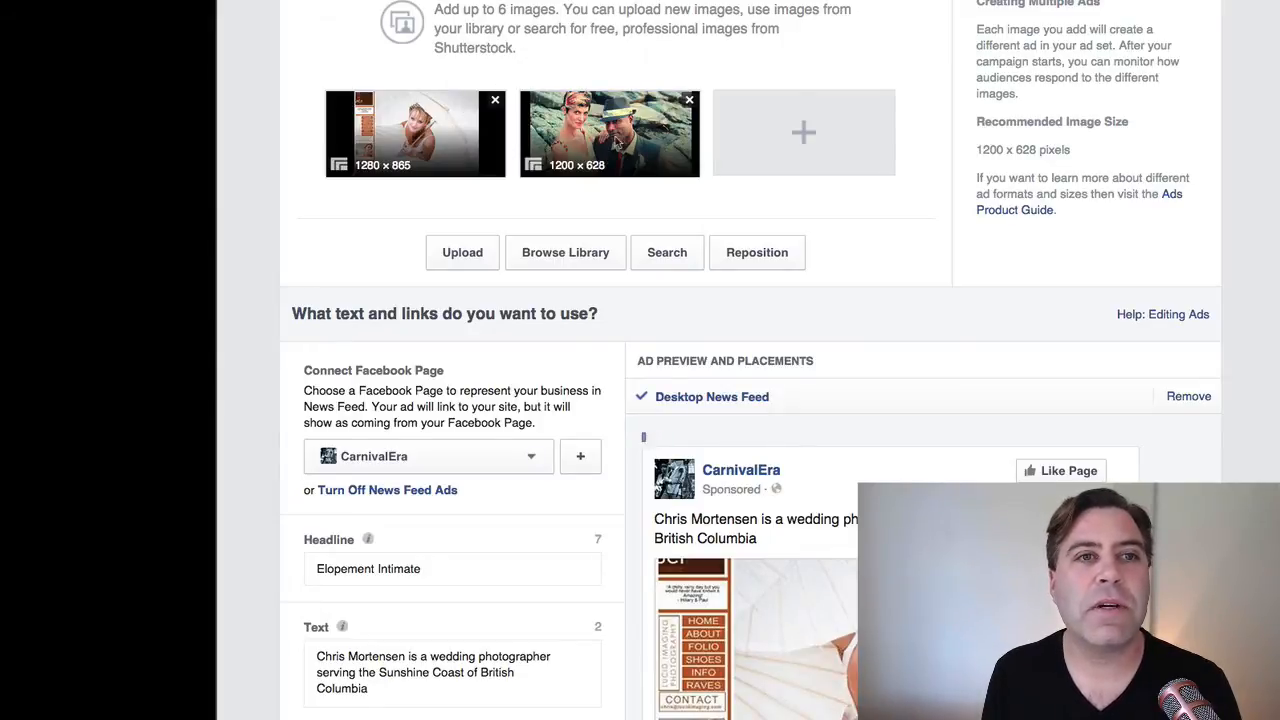
pyautogui.click(495, 103)
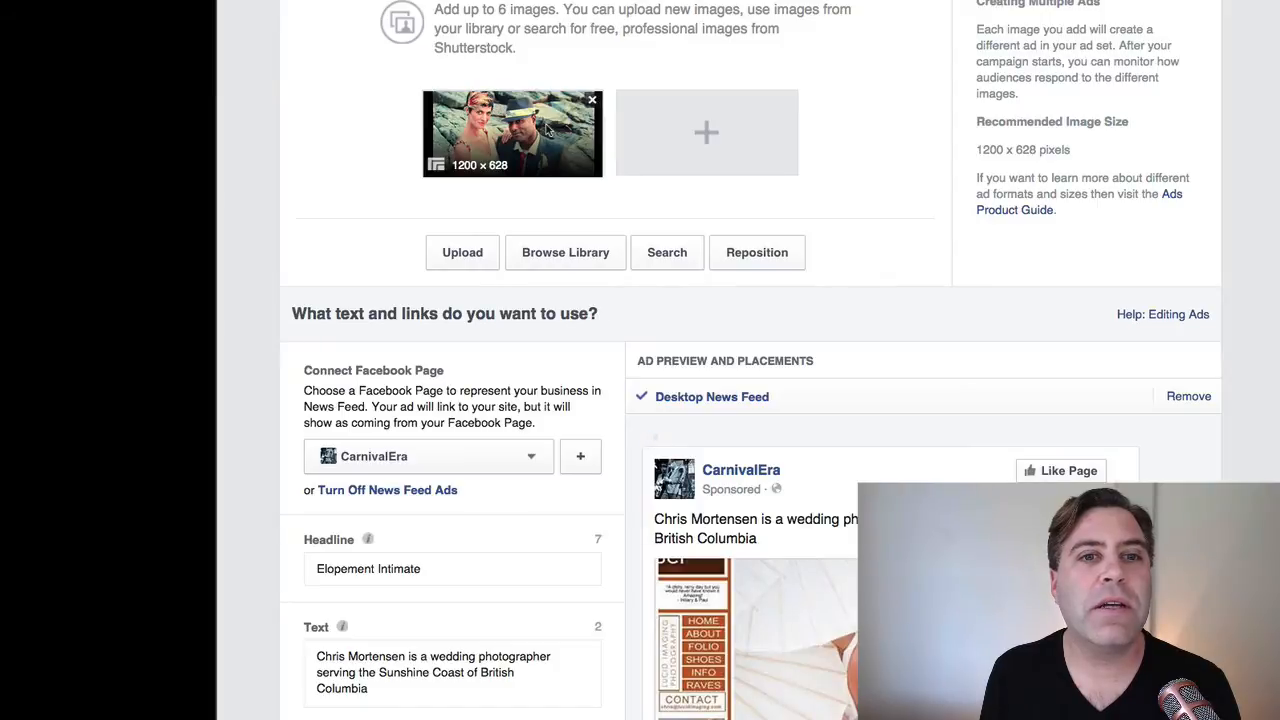
# Connect the Elopements & Intimate Weddings Facebook page to the ad and set the headline to "Wanna Look Your Best?"
pyautogui.click(430, 462)
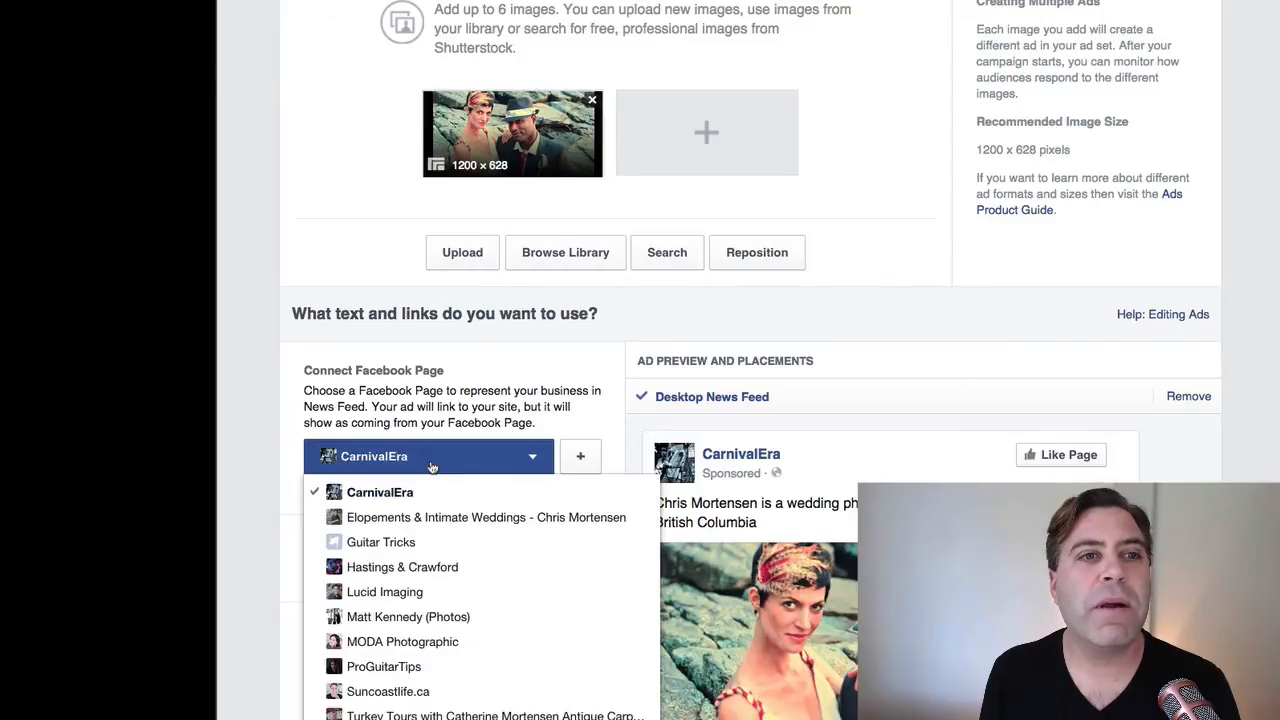
pyautogui.click(359, 522)
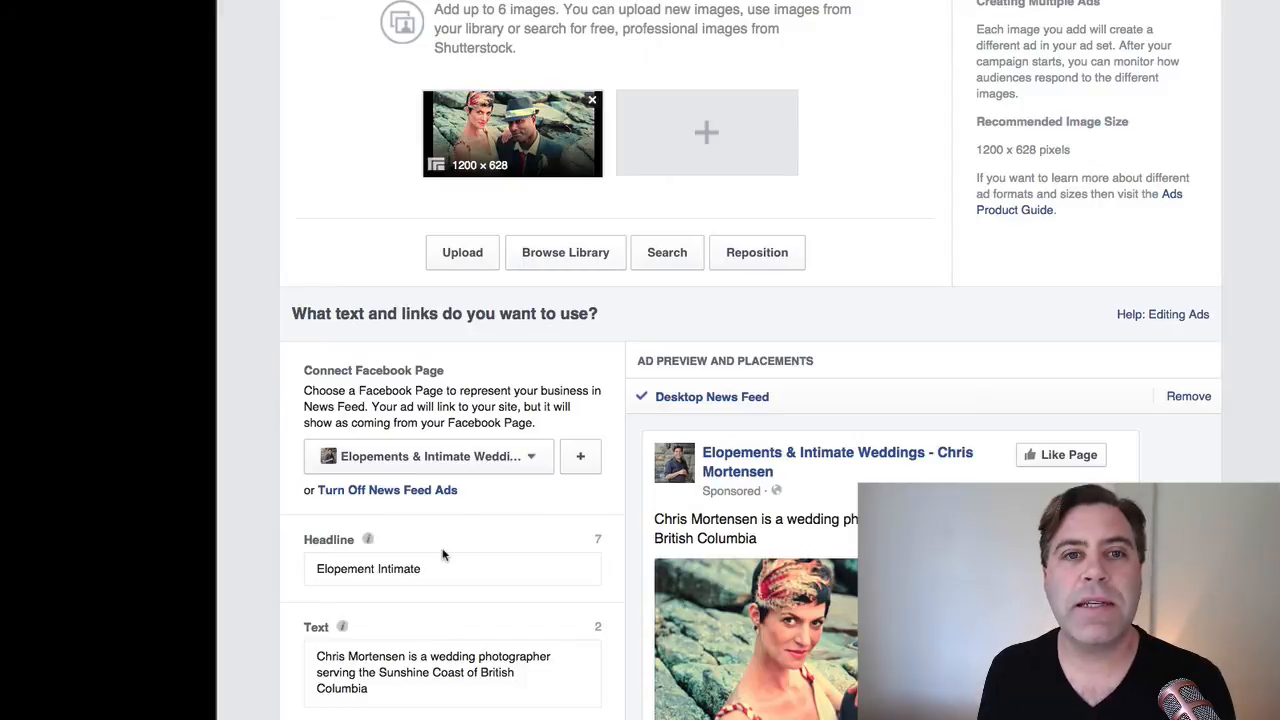
pyautogui.scroll(-5, 443, 555)
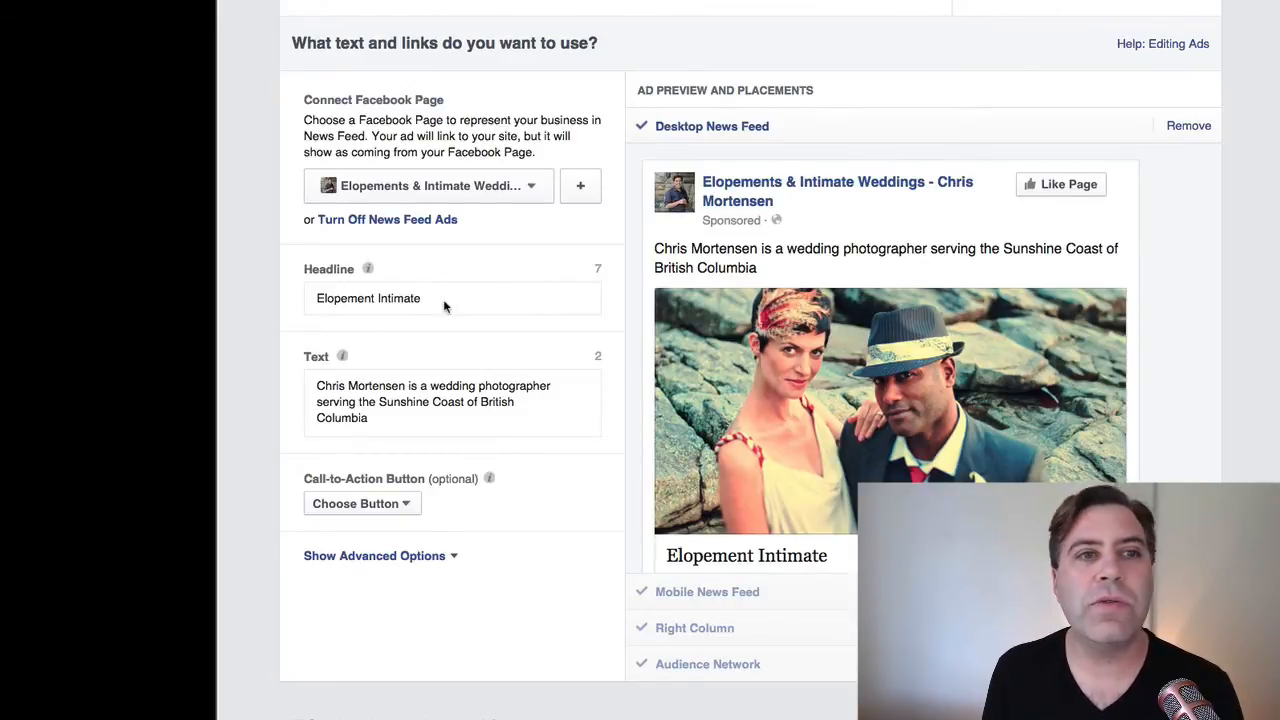
pyautogui.moveTo(445, 306); pyautogui.dragTo(267, 288)
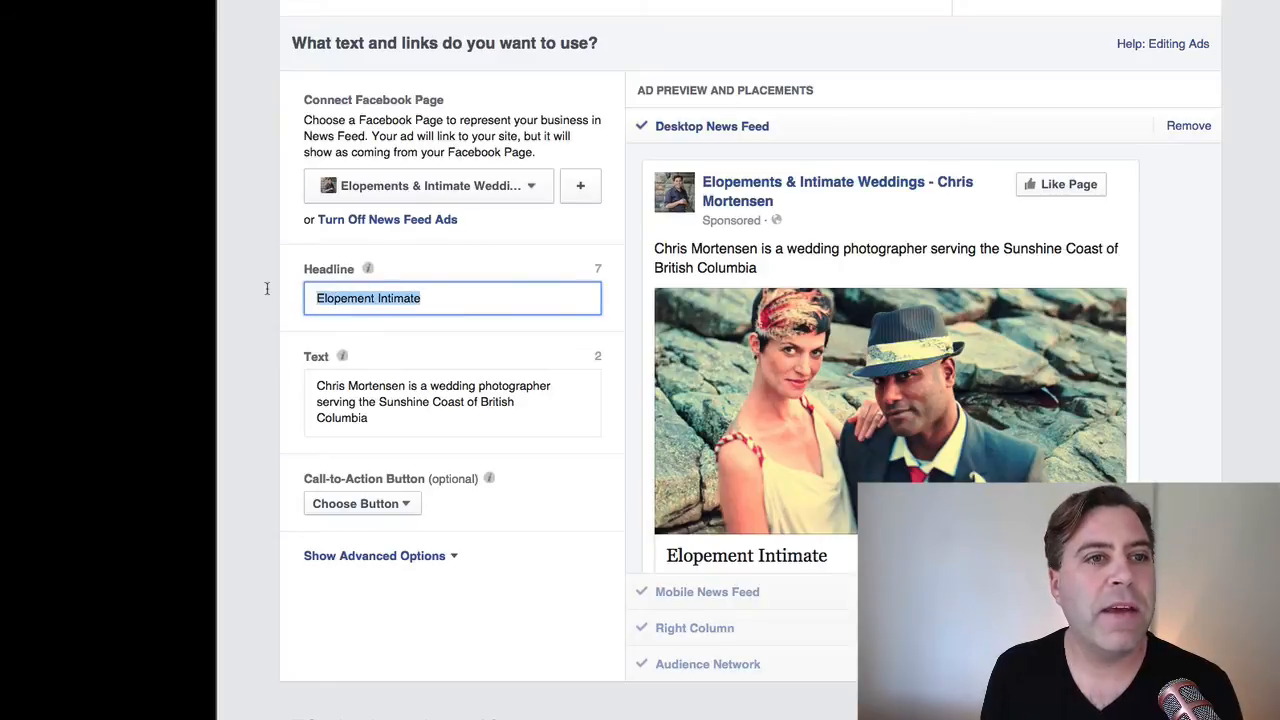
pyautogui.write('Wanna Look Your Best?')
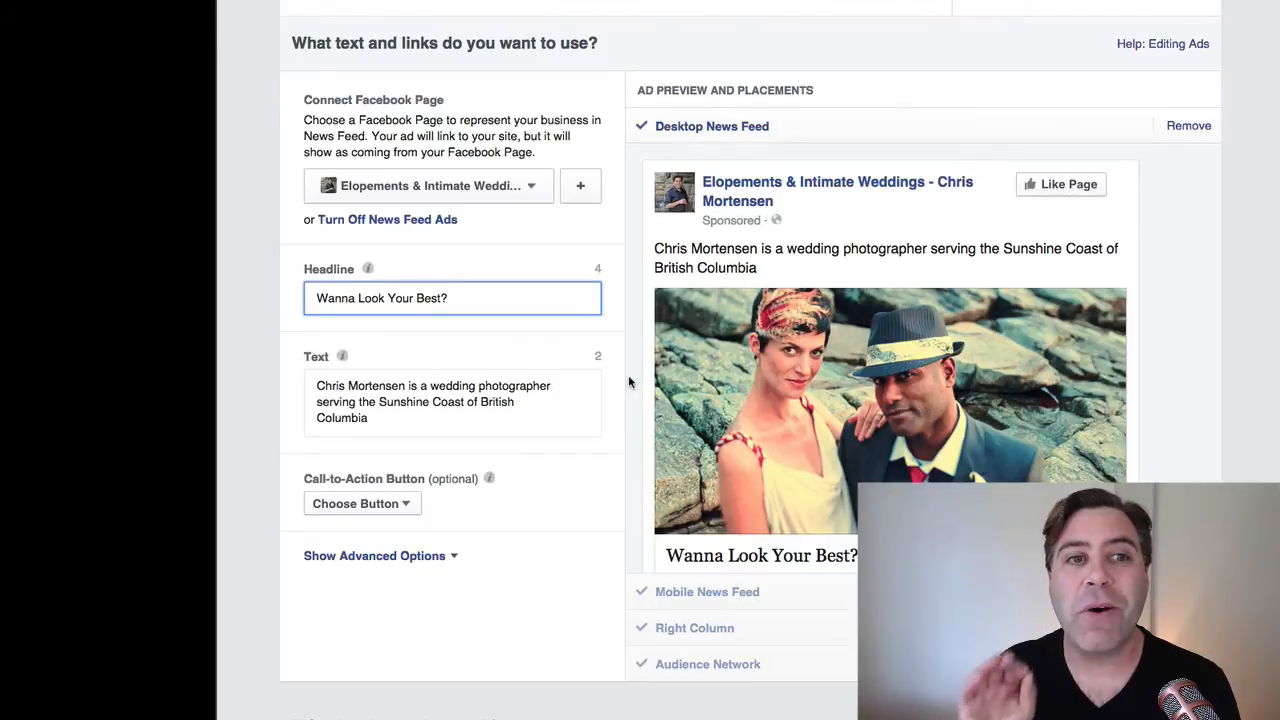
pyautogui.click(288, 331)
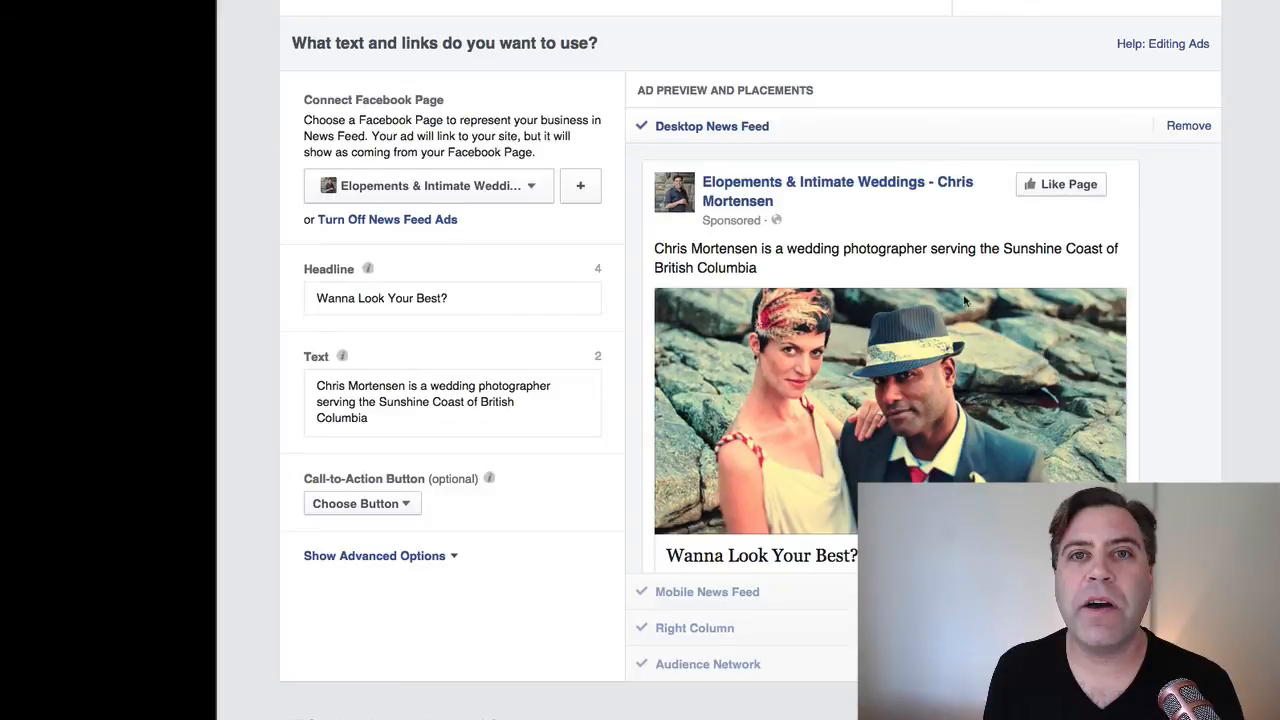
# Replace the ad text with "5 Simple Secrets That Make Wedding Photos Pinterest Worthy. #instagood"
pyautogui.click(439, 424)
pyautogui.moveTo(439, 424); pyautogui.dragTo(283, 384)
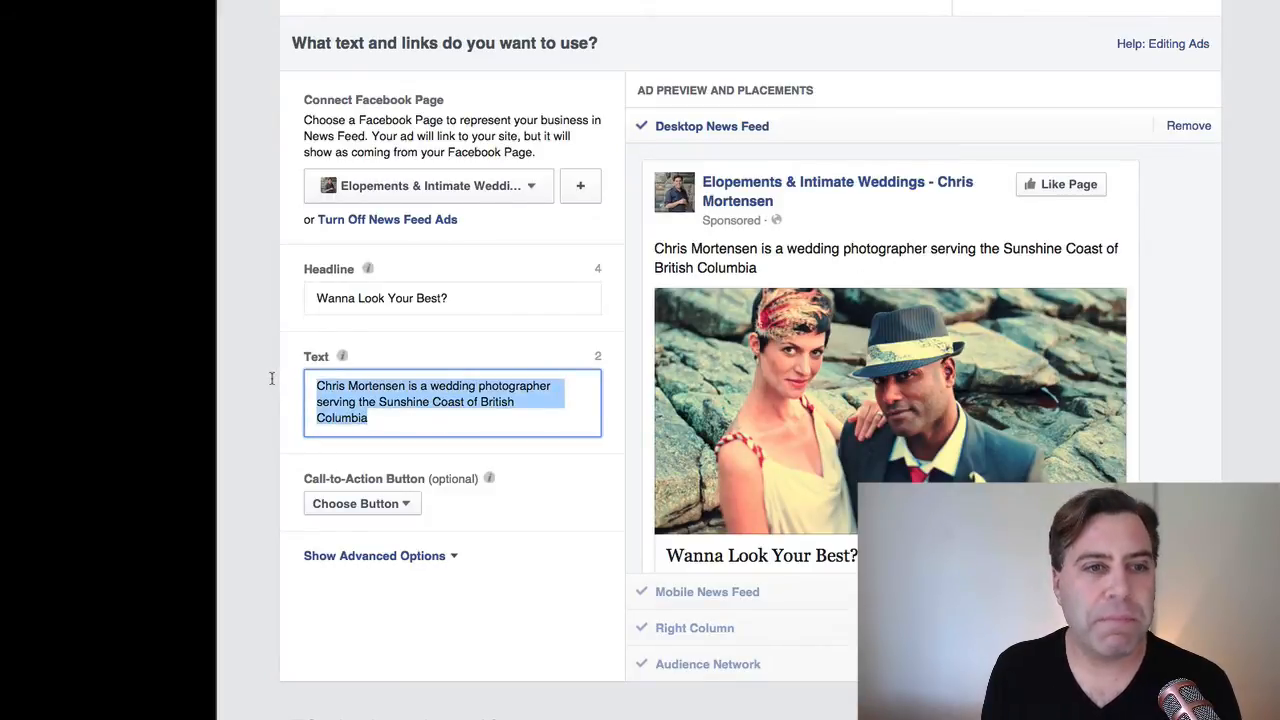
pyautogui.press('super+v')
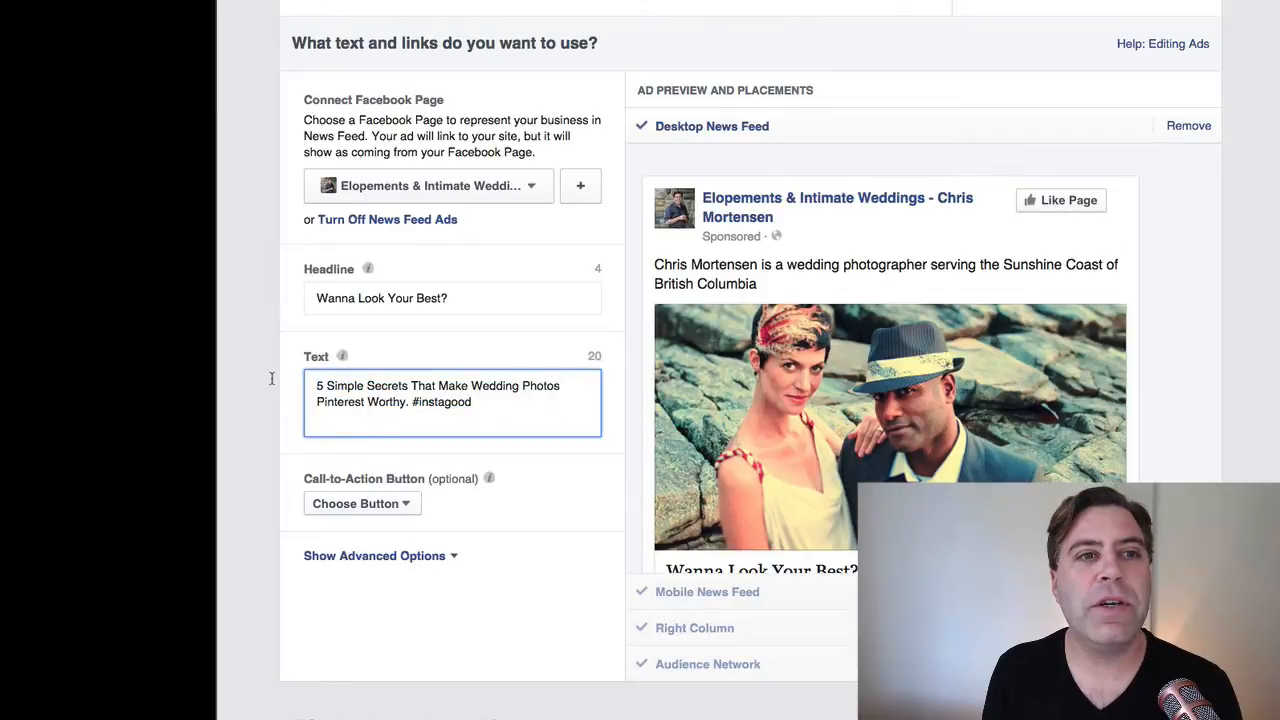
pyautogui.click(274, 330)
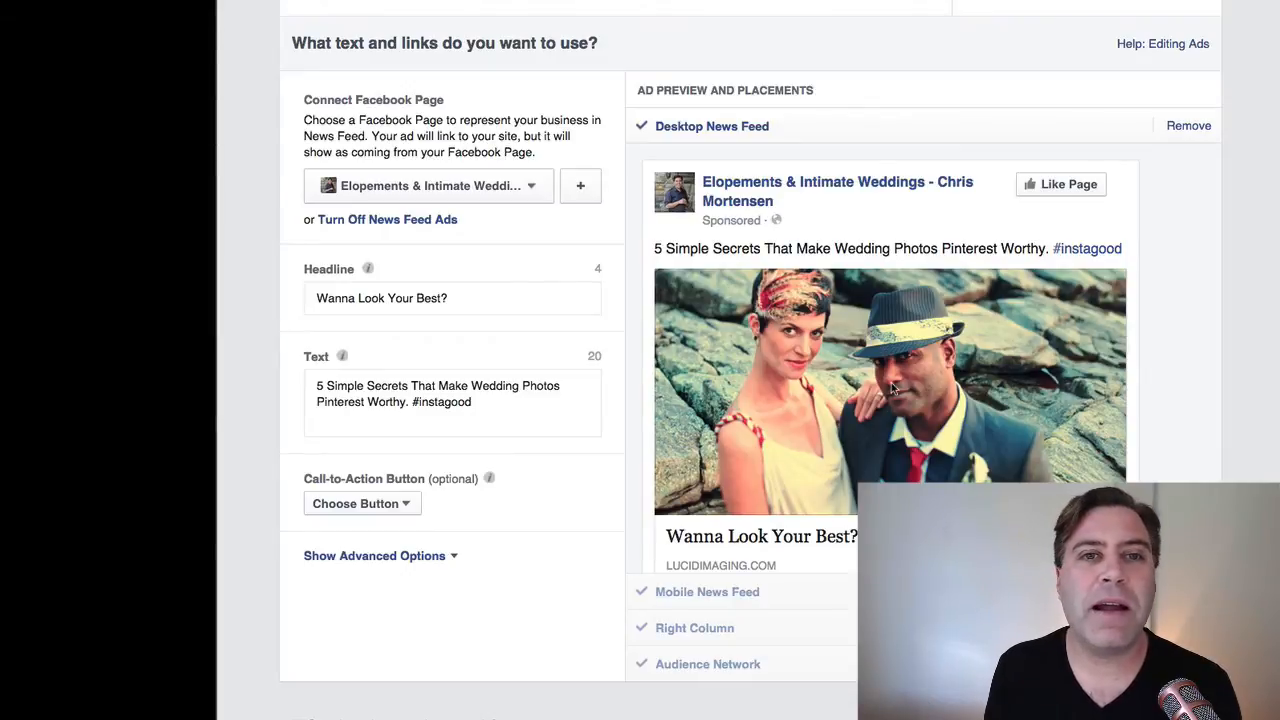
# Check the lower part of the desktop ad preview and set the ad's call-to-action button to Download
pyautogui.scroll(-3, 893, 390)
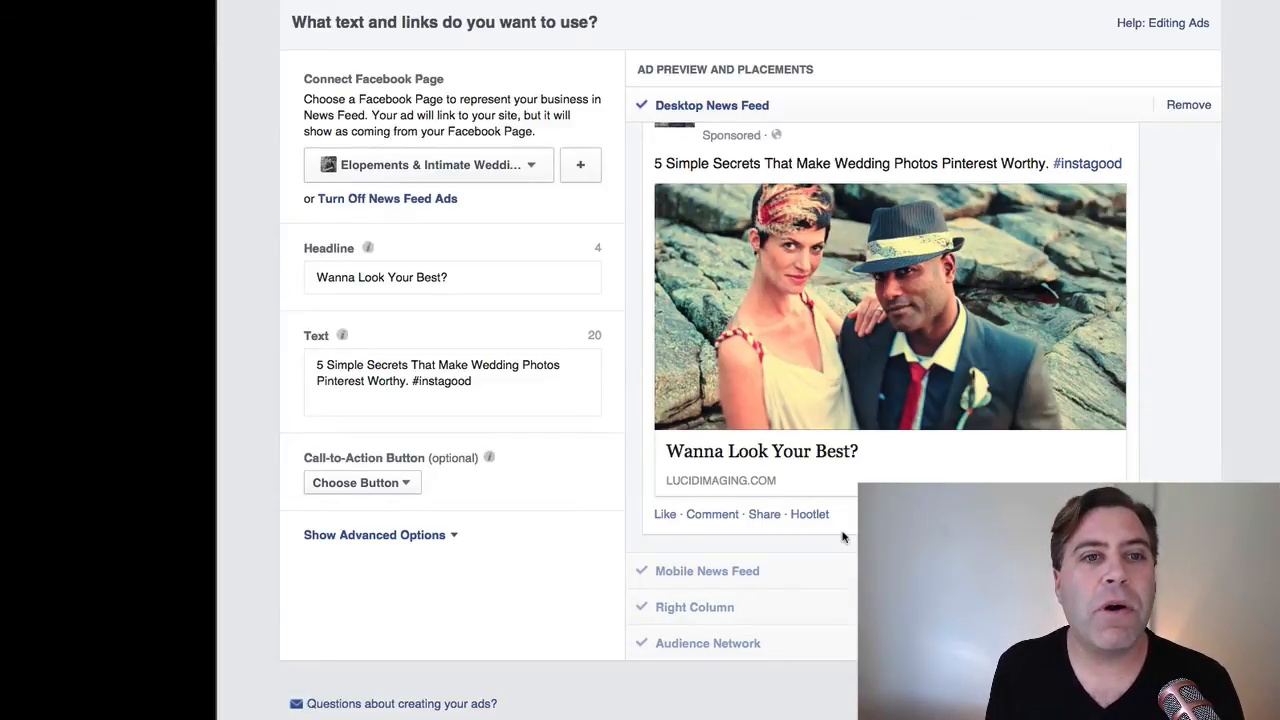
pyautogui.scroll(1, 842, 537)
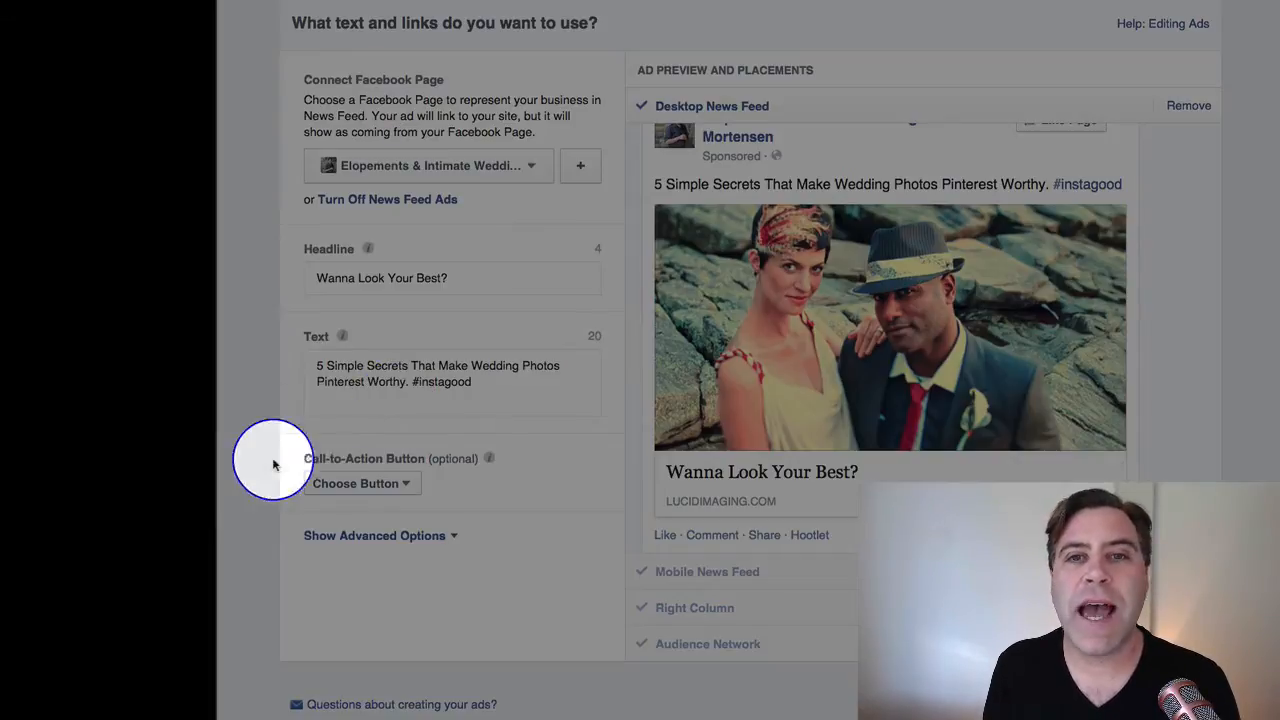
pyautogui.click(392, 488)
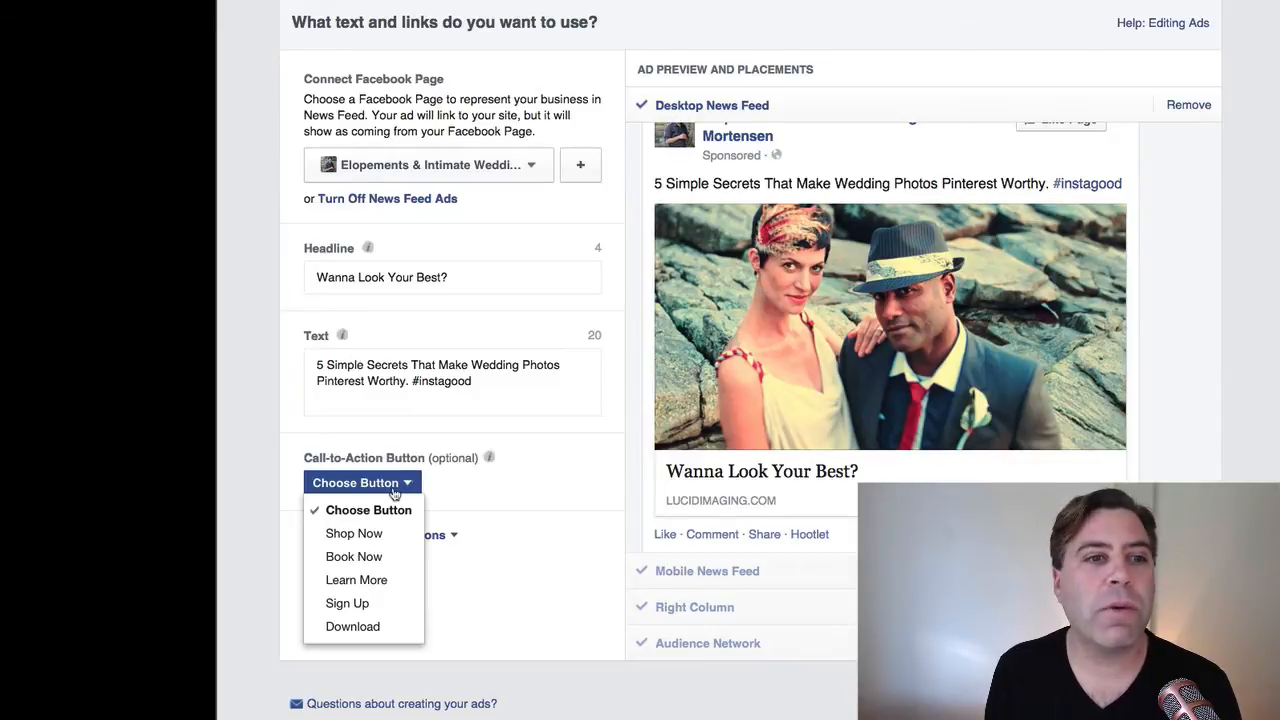
pyautogui.click(353, 627)
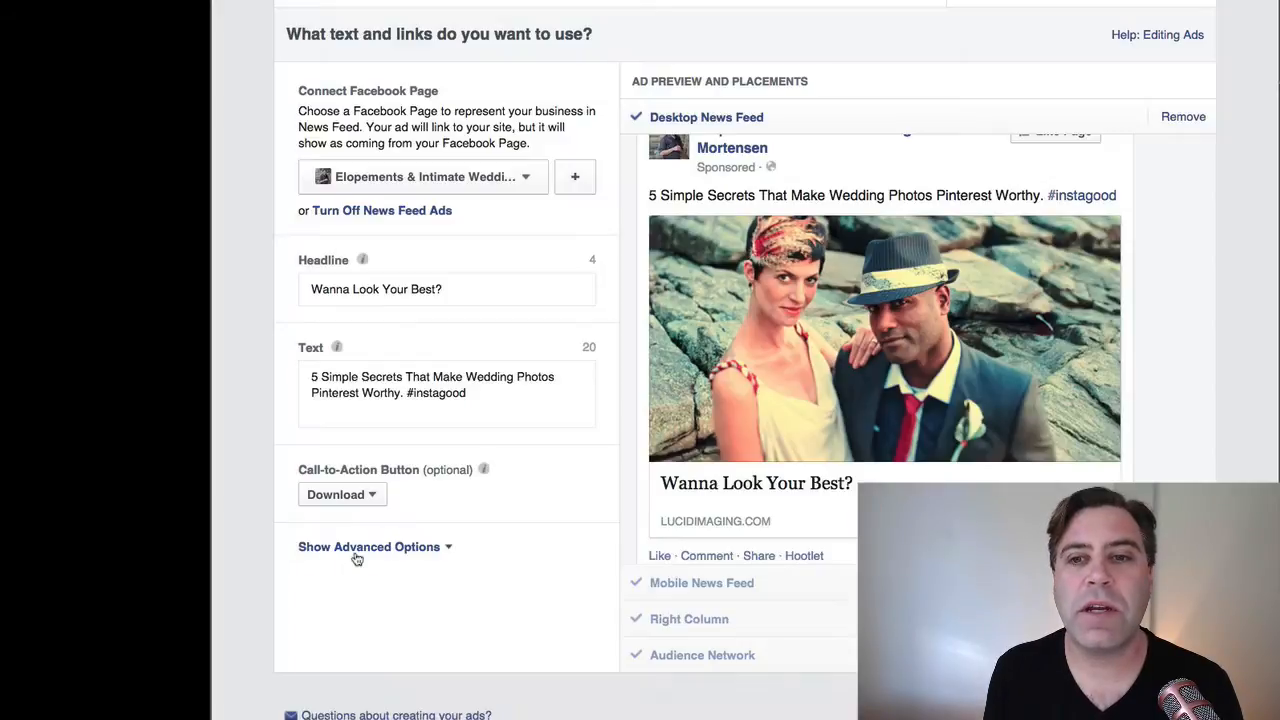
# Enter a news feed link description promising comfort in front of the lens, 5 simple secrets for irresistibly sharable wedding photos and the free wedding day cheat sheet
pyautogui.click(356, 552)
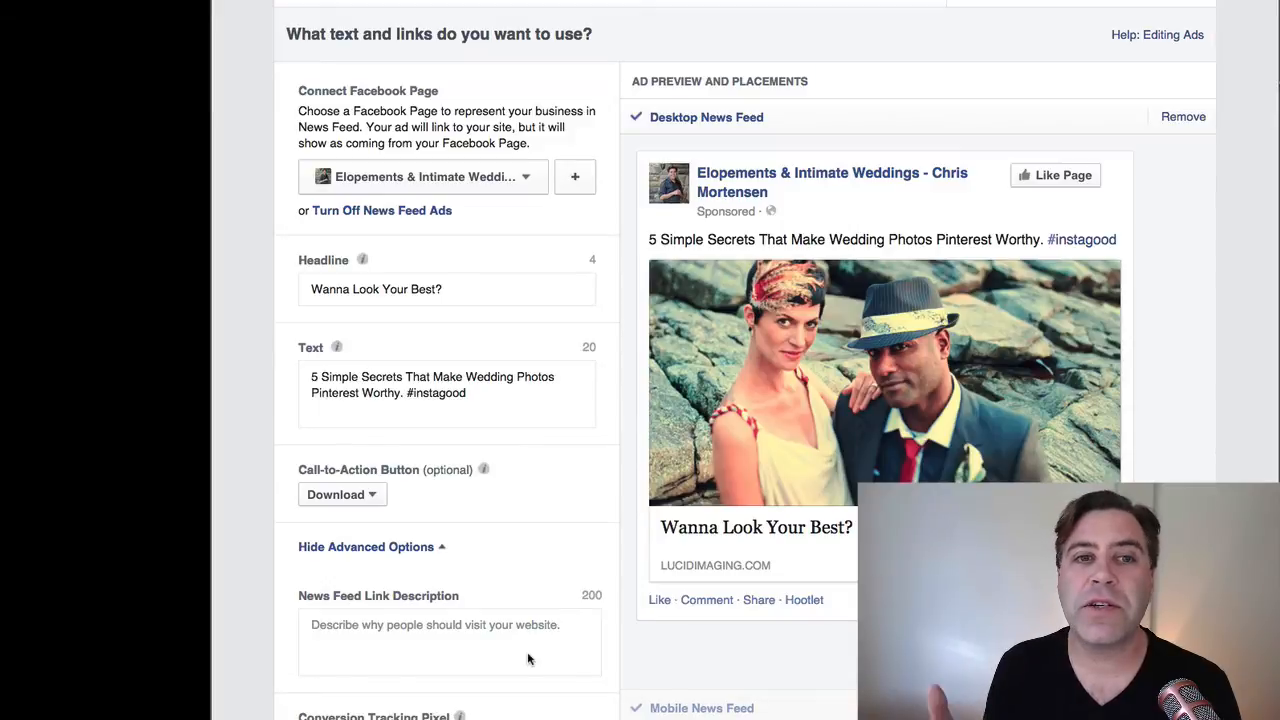
pyautogui.click(472, 653)
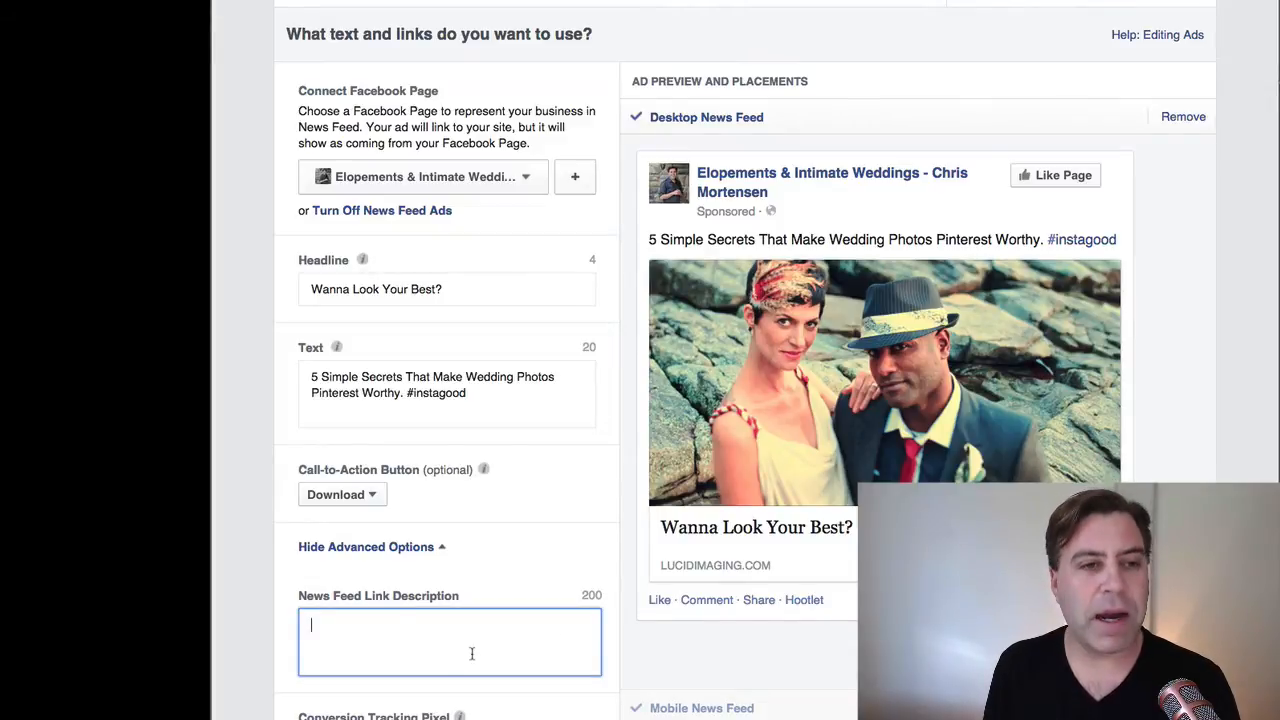
pyautogui.write('Feel comfortable in front of the lens. 5 simple secrets that will make your wedding photos irresistibly sharable. Click "Download" for the free wedding day cheat sheet.')
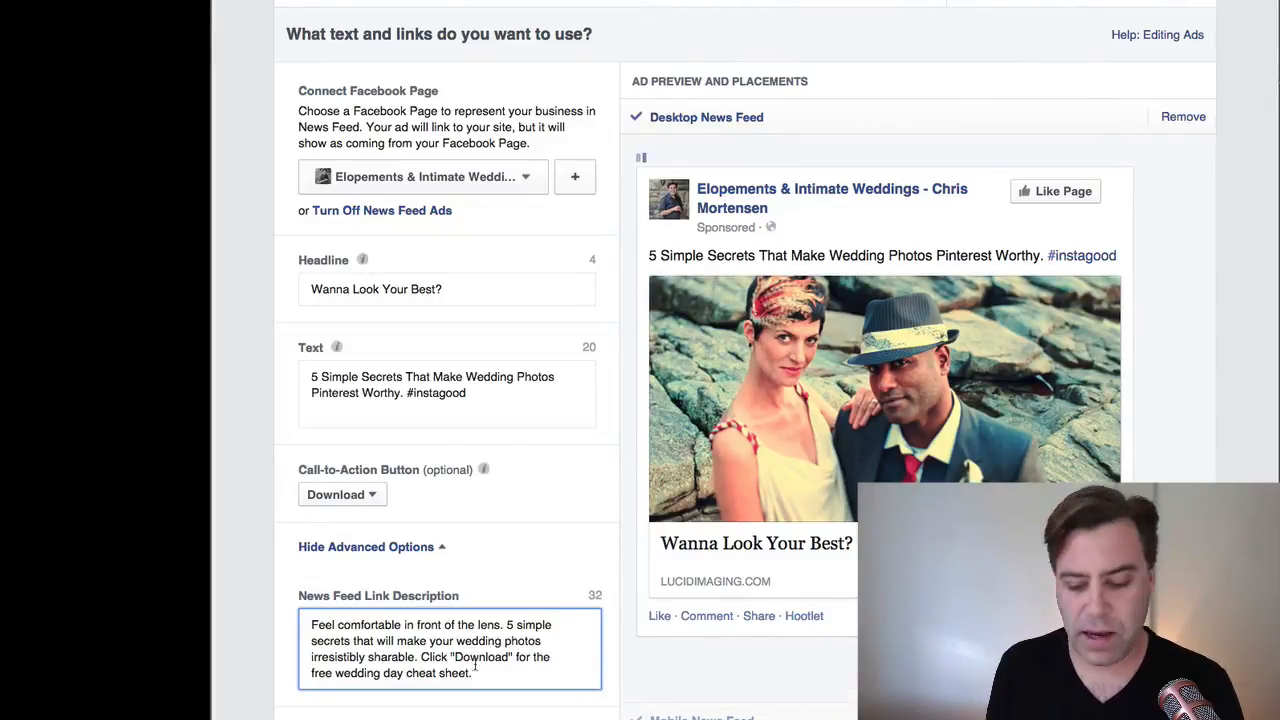
pyautogui.press('BackSpace')
pyautogui.scroll(-2, 737, 515)
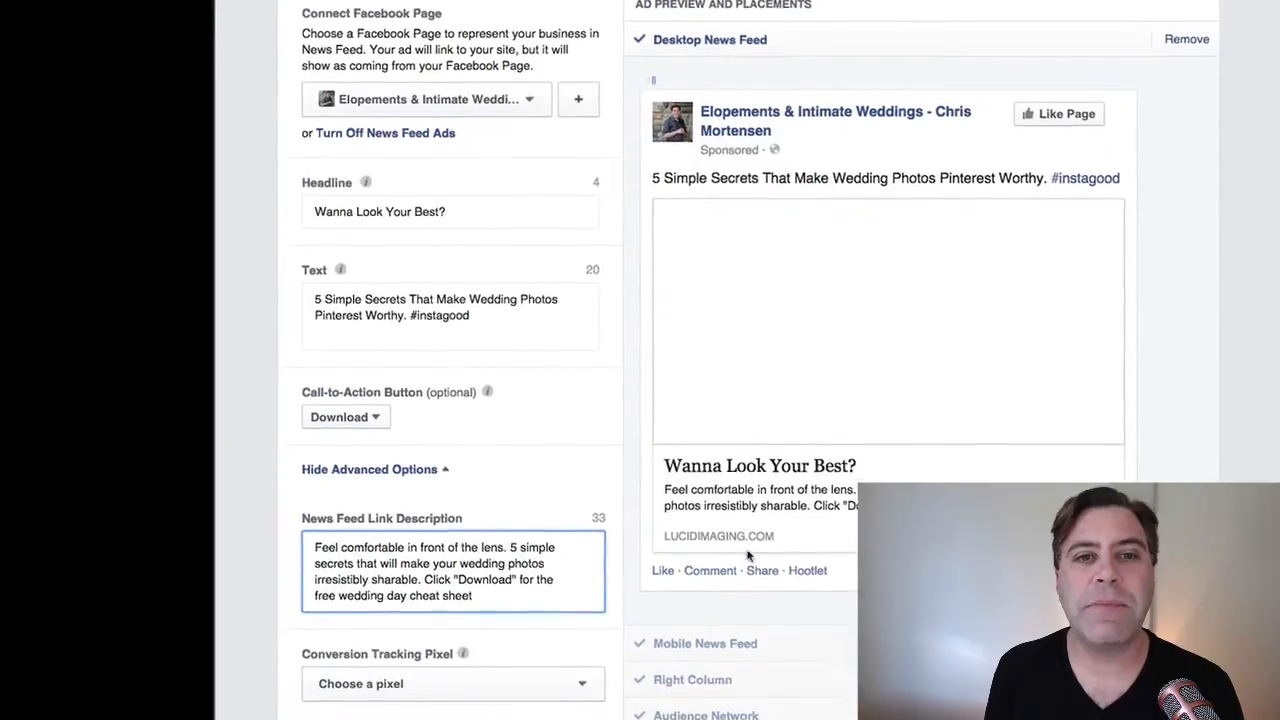
# Review the Desktop News Feed ad preview, including its page name, text, image, headline, link description and Download button
pyautogui.scroll(-2, 737, 515)
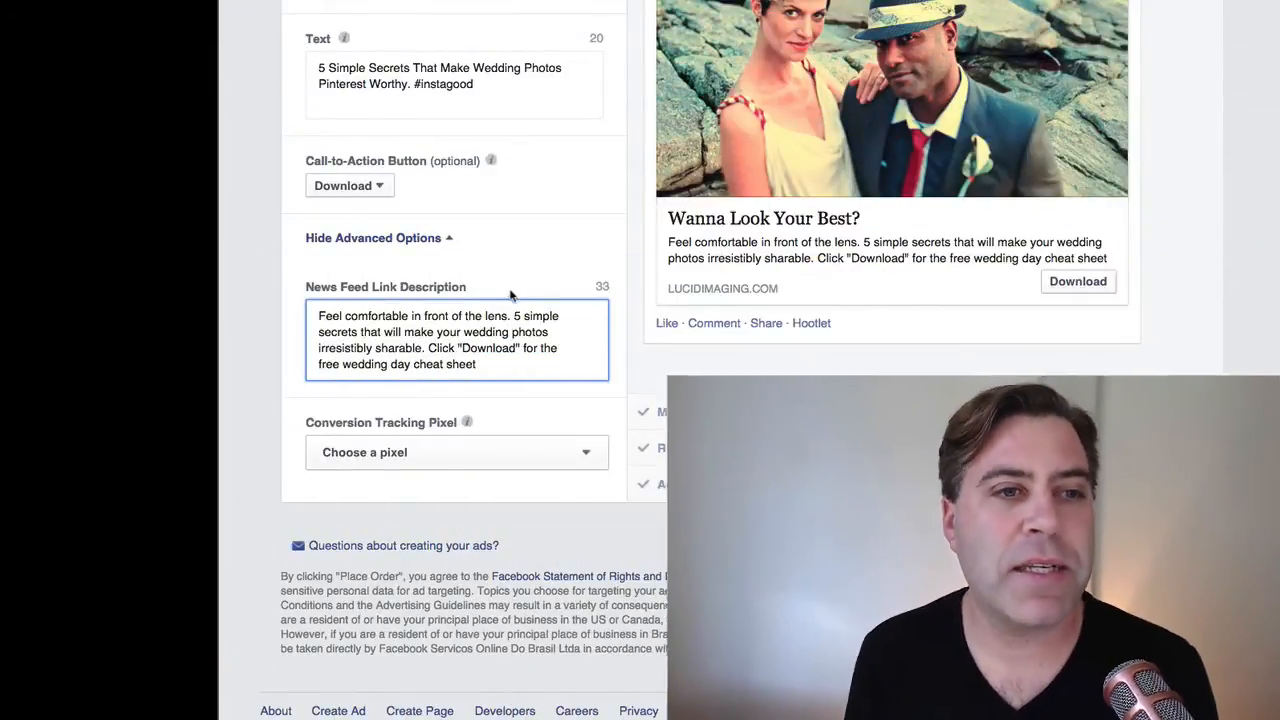
pyautogui.click(298, 399)
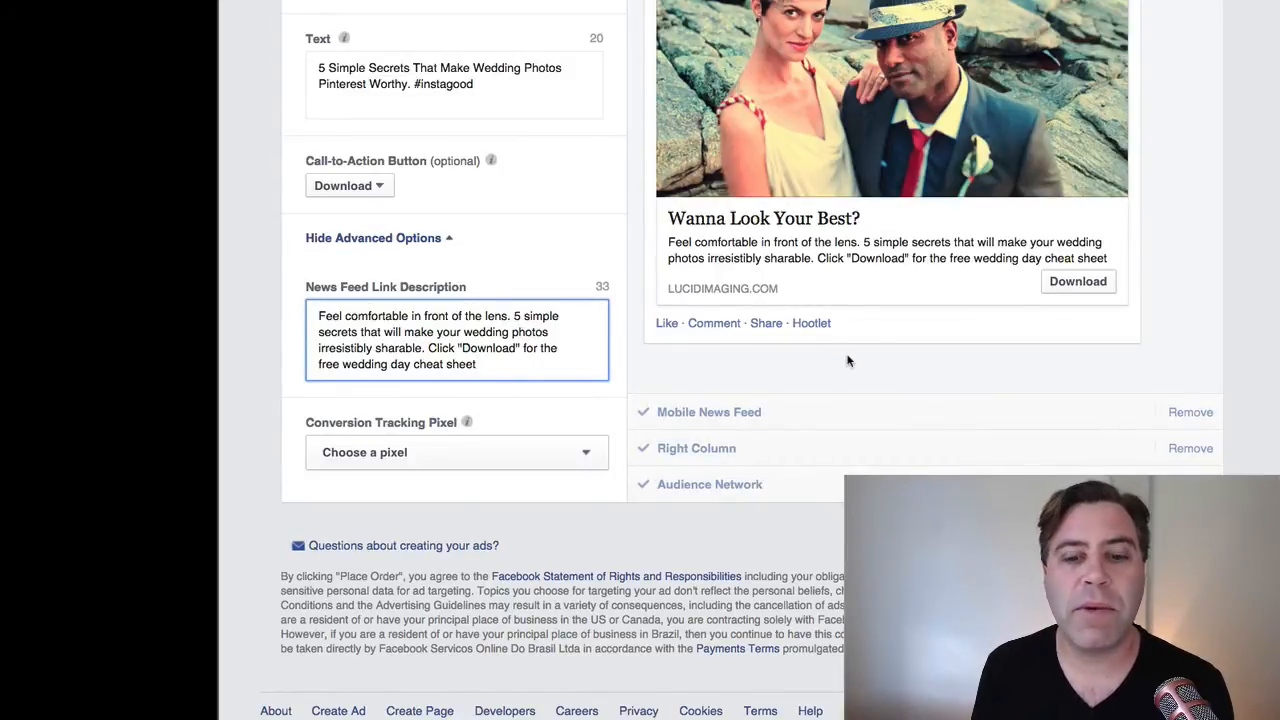
pyautogui.scroll(-1, 847, 360)
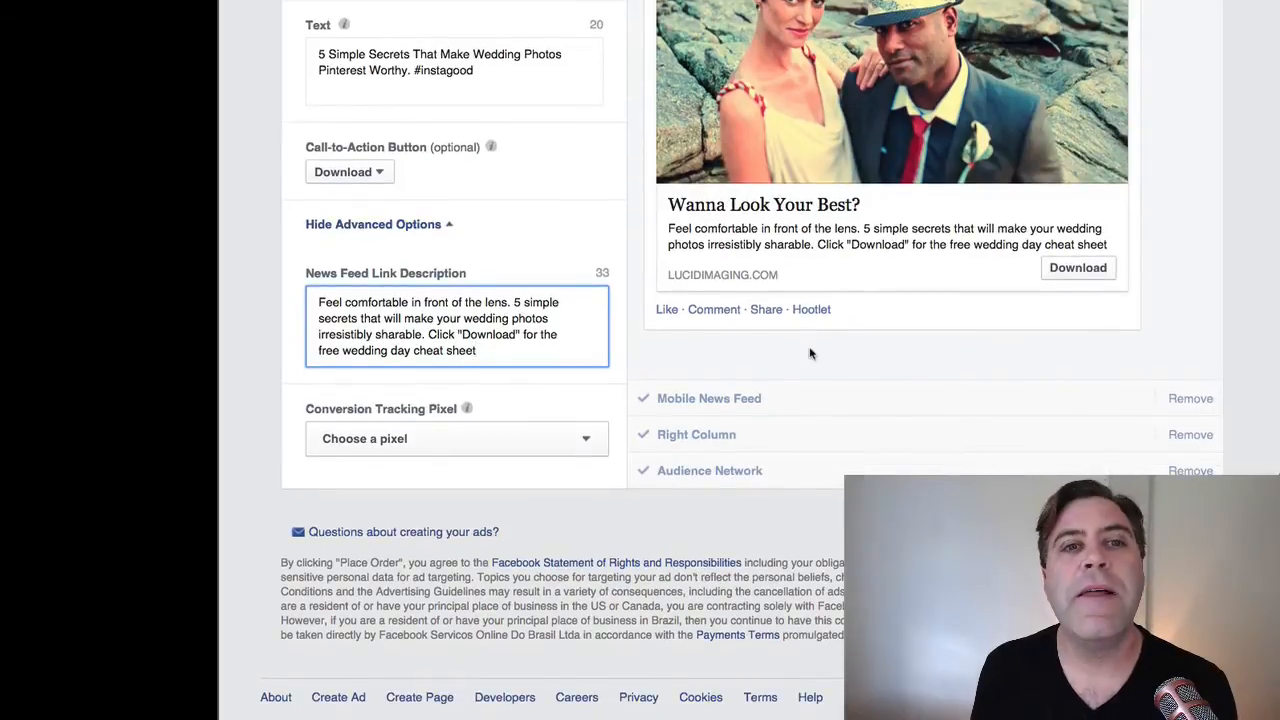
pyautogui.scroll(5, 809, 350)
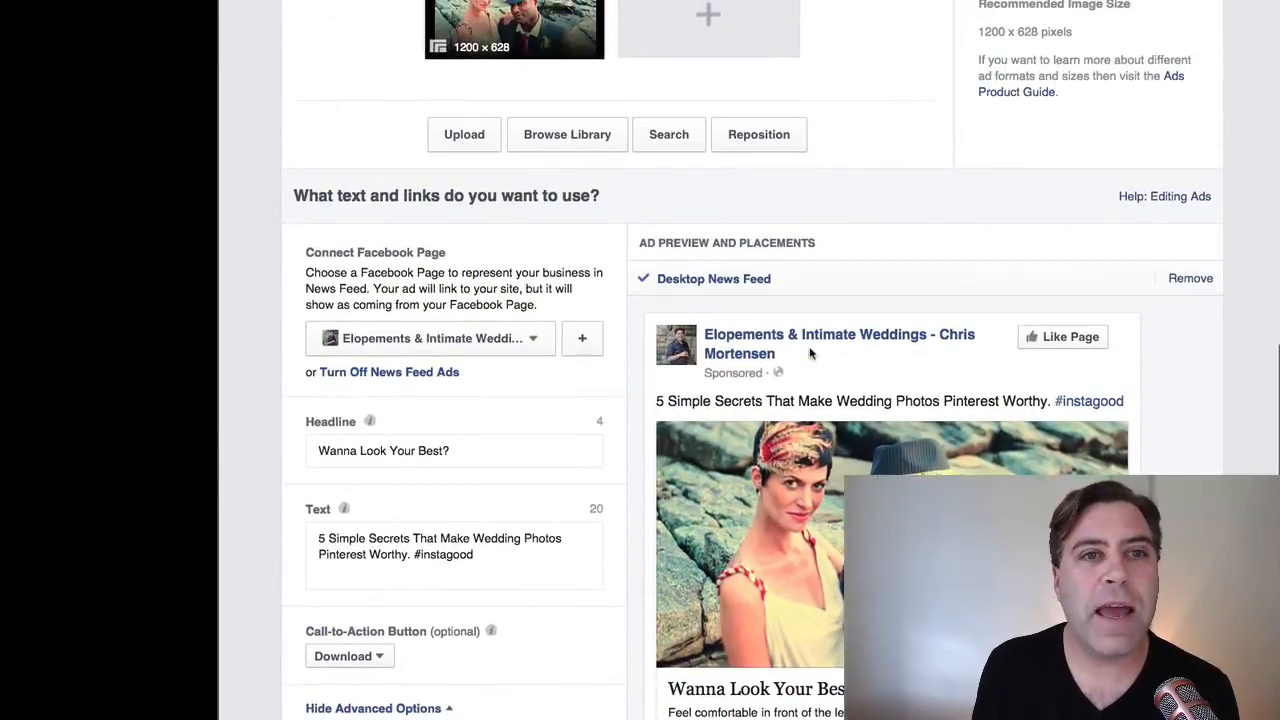
pyautogui.scroll(-3, 810, 352)
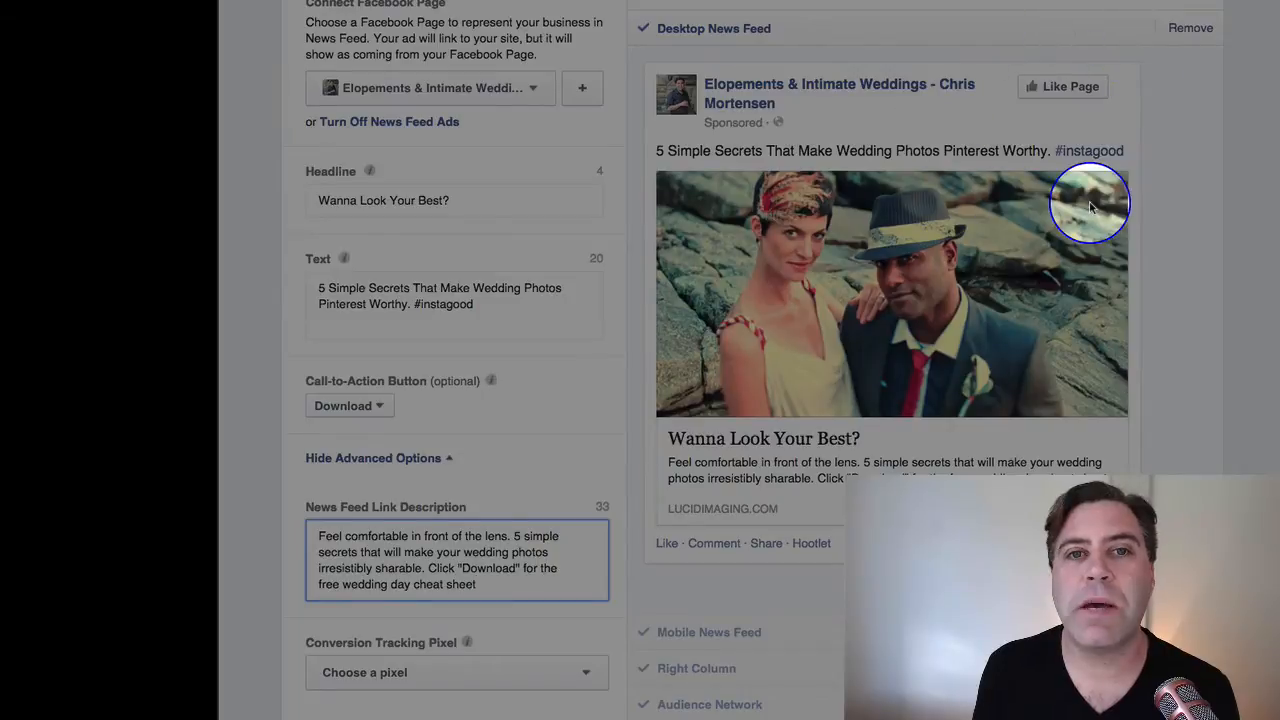
pyautogui.scroll(-2, 1092, 230)
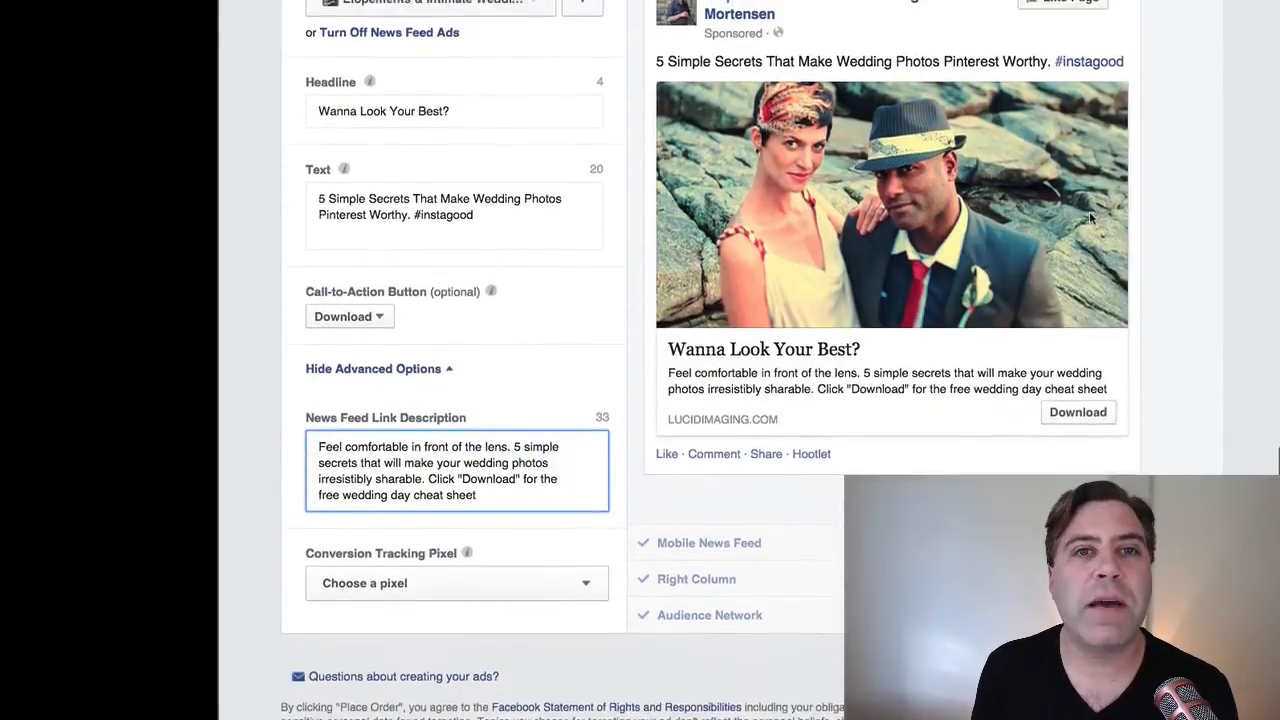
pyautogui.scroll(2, 1167, 302)
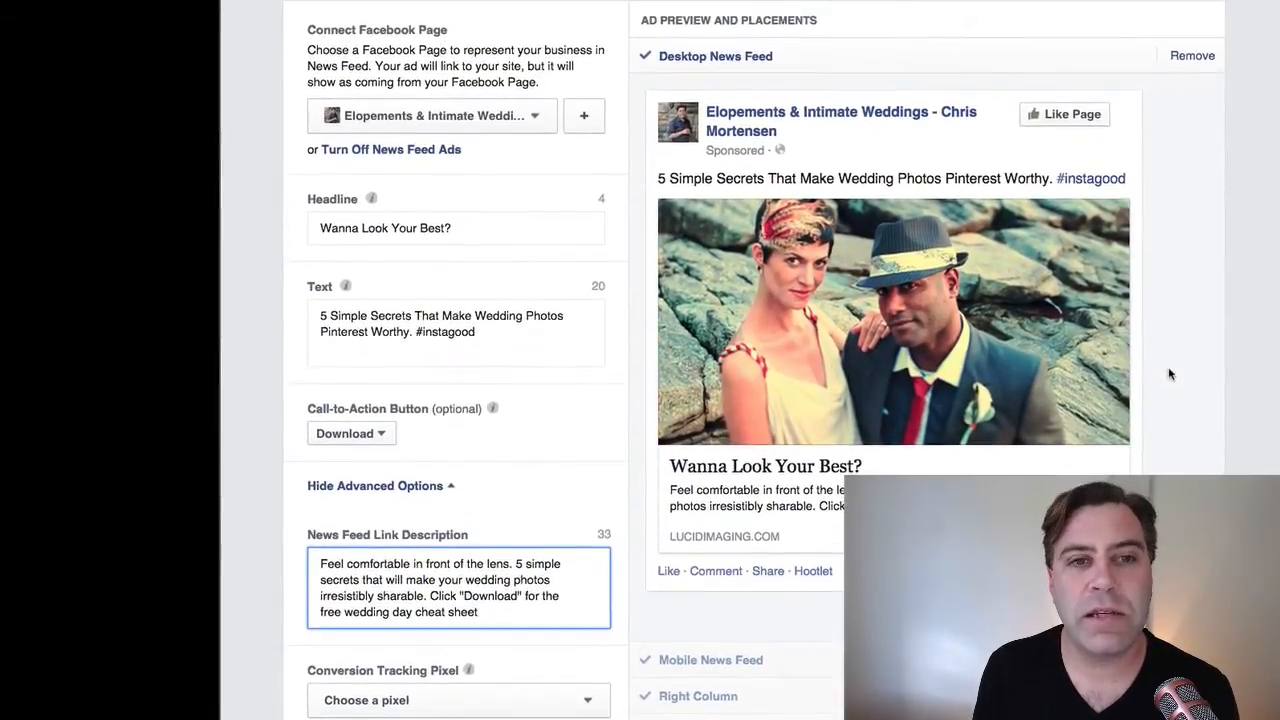
pyautogui.scroll(-1, 1170, 374)
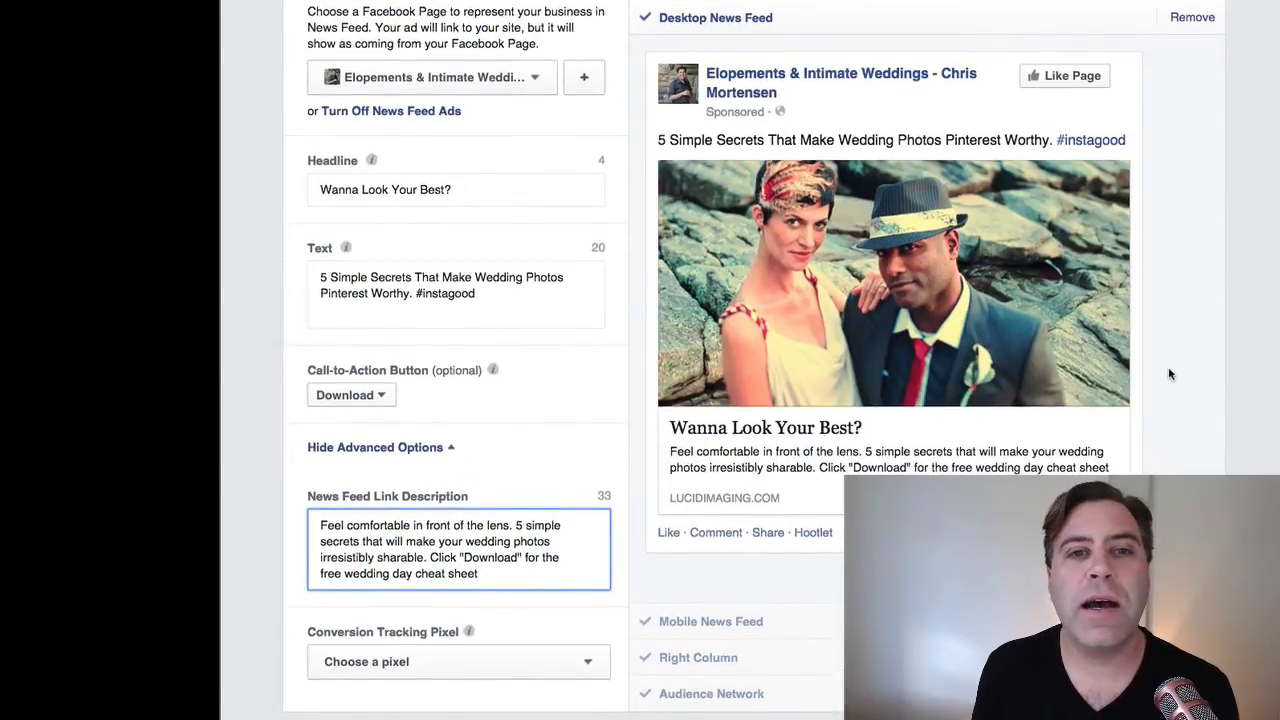
pyautogui.scroll(-1, 900, 620)
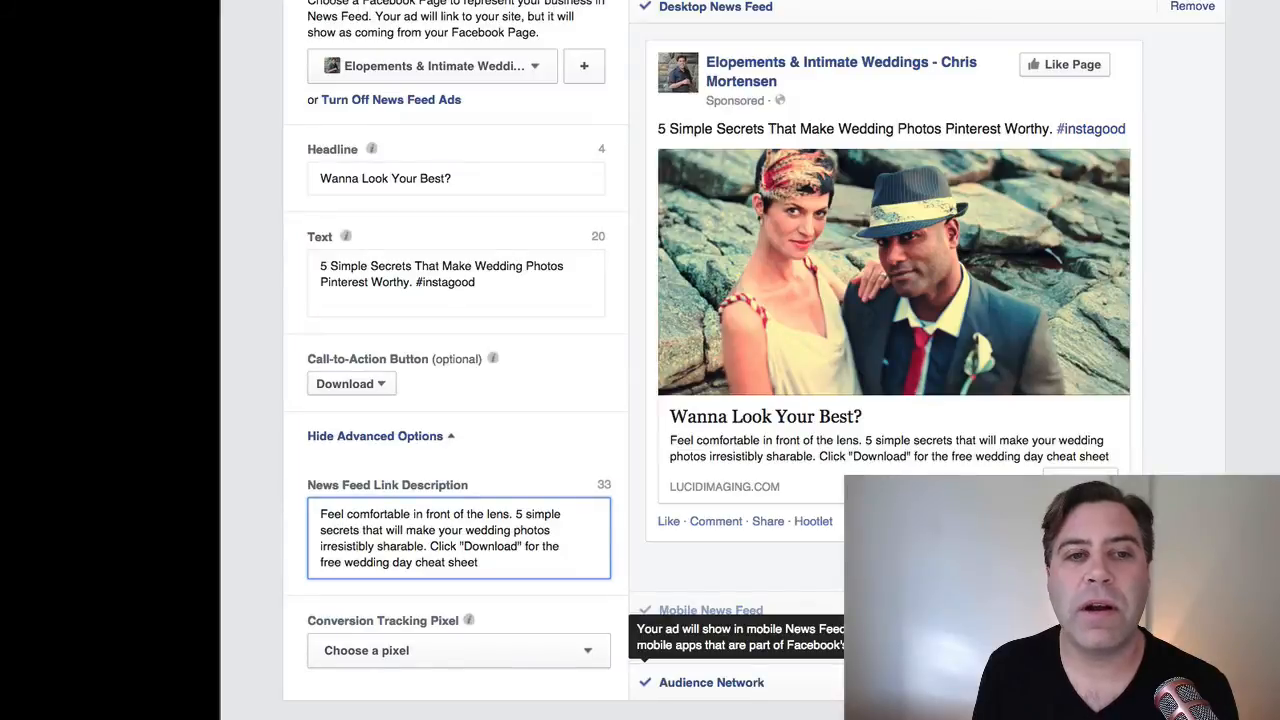
# Preview the mobile news feed and right column versions of the ad, and remove the Right Column and Audience Network placements
pyautogui.click(808, 619)
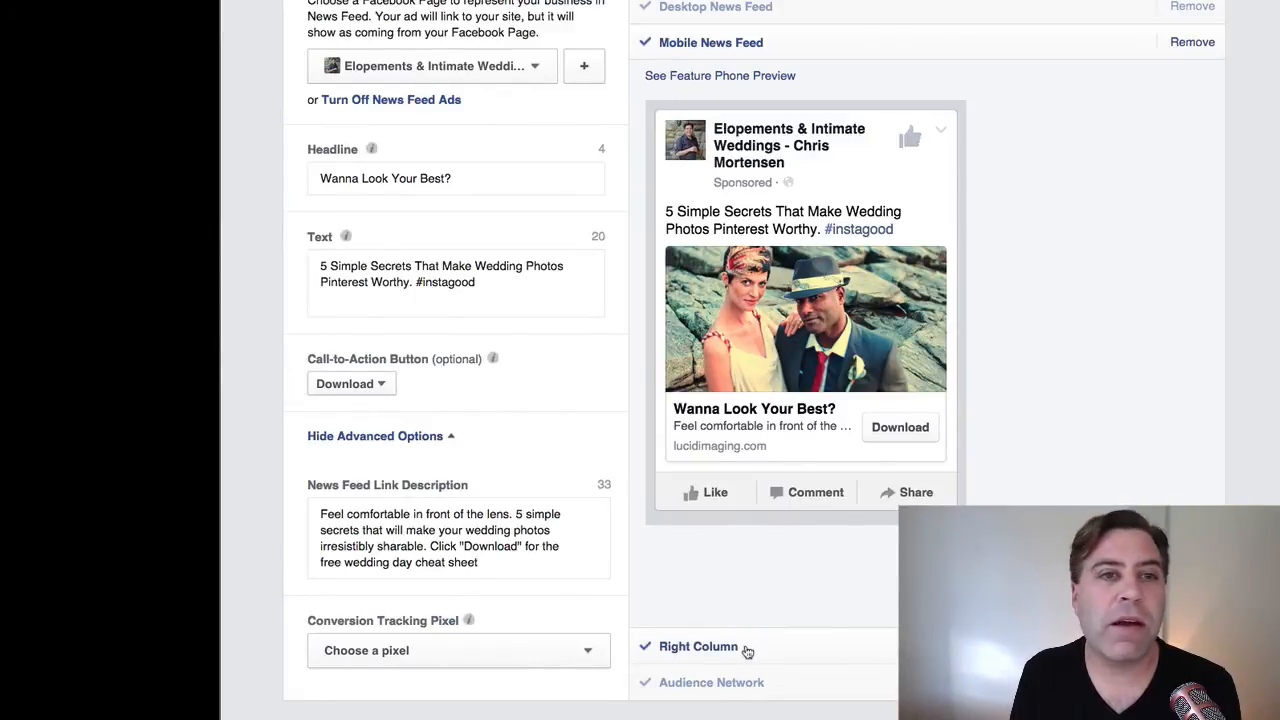
pyautogui.click(698, 647)
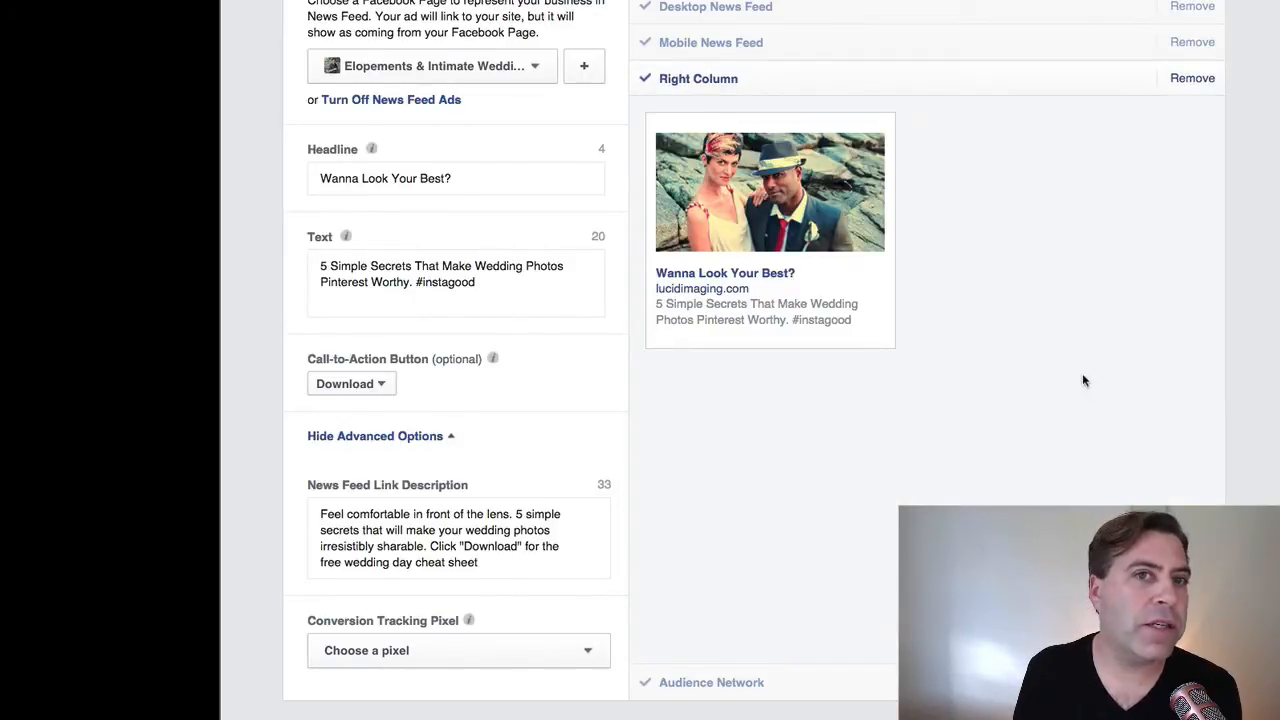
pyautogui.click(1193, 78)
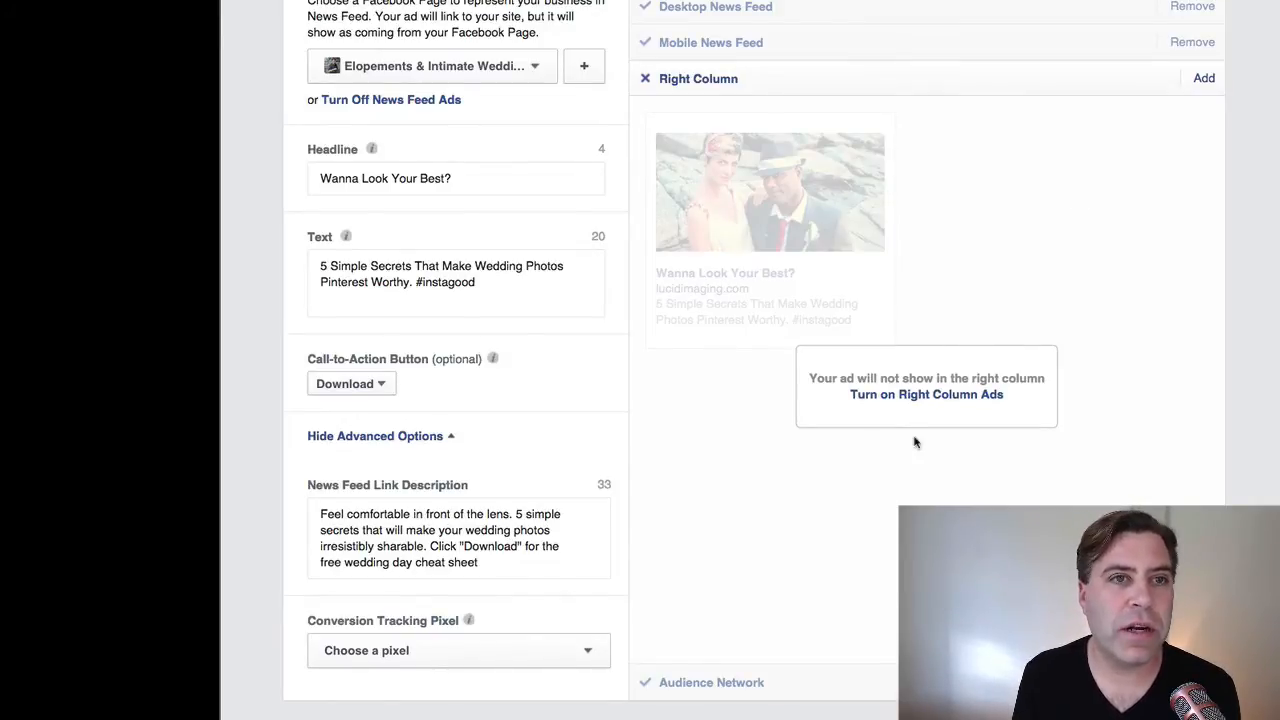
pyautogui.moveTo(716, 686)
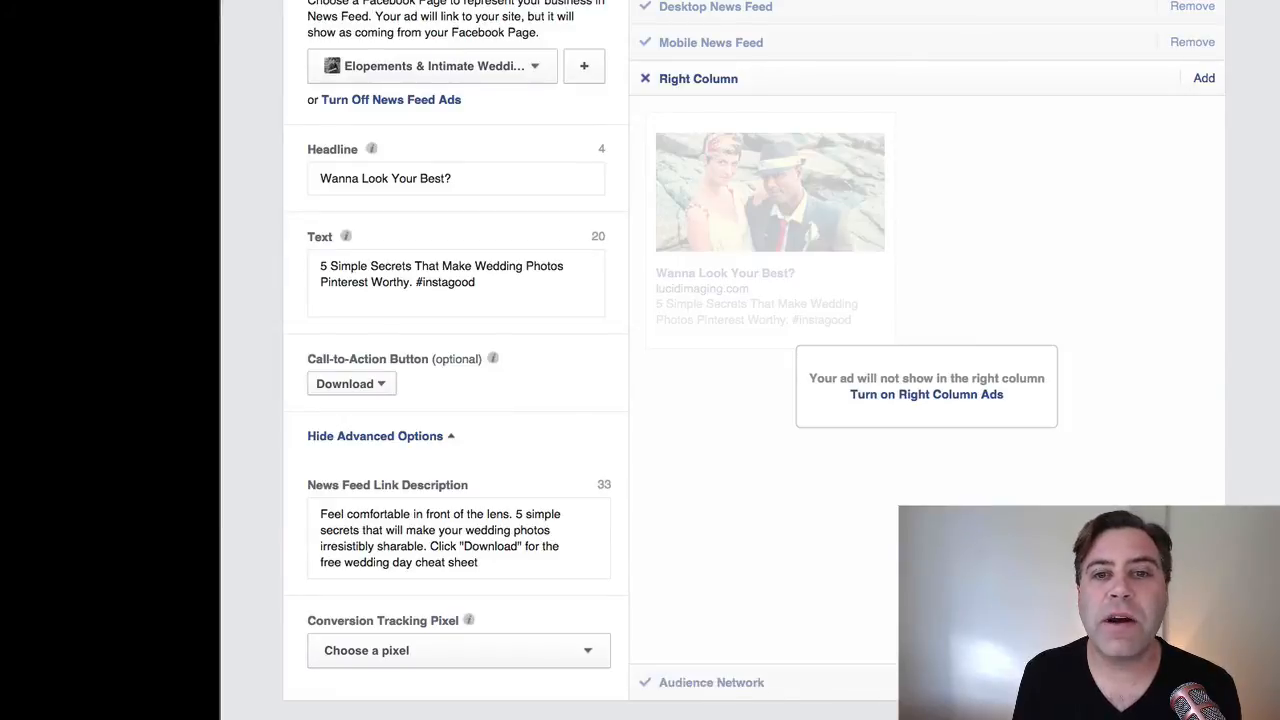
pyautogui.click(1192, 682)
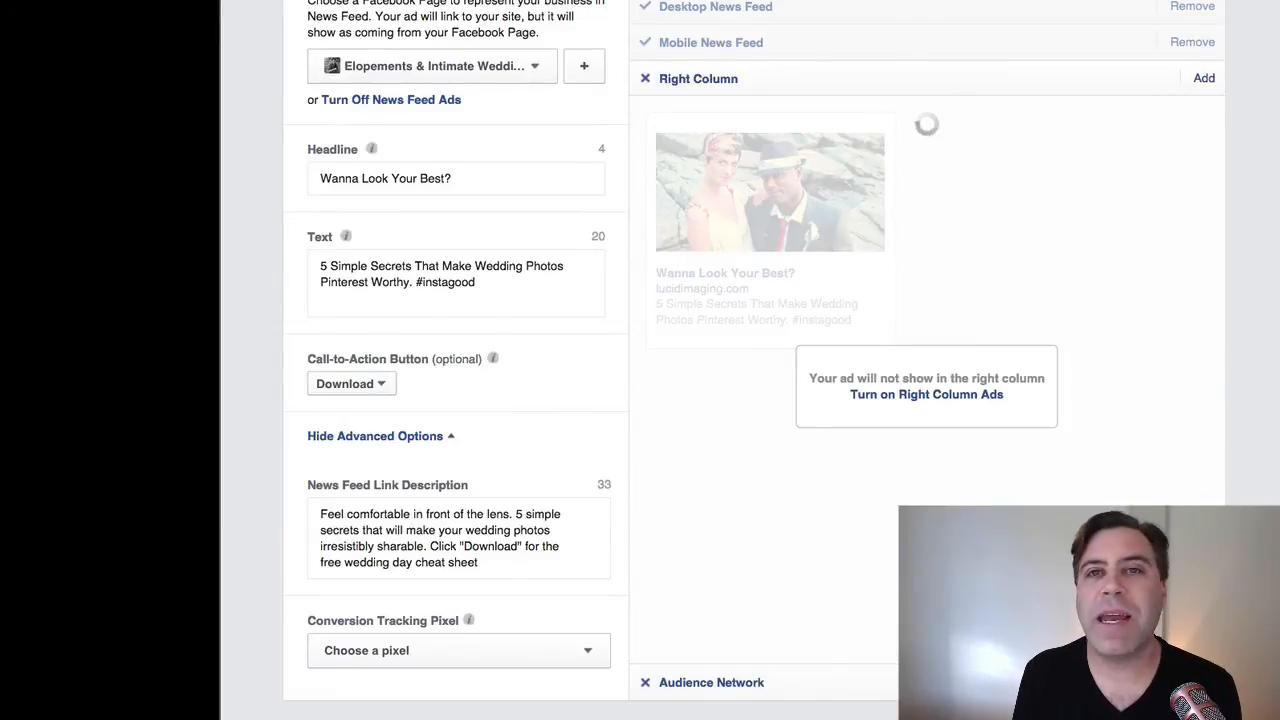
# Recheck the ad in the Desktop News Feed preview and place the order
pyautogui.scroll(-5, 1088, 334)
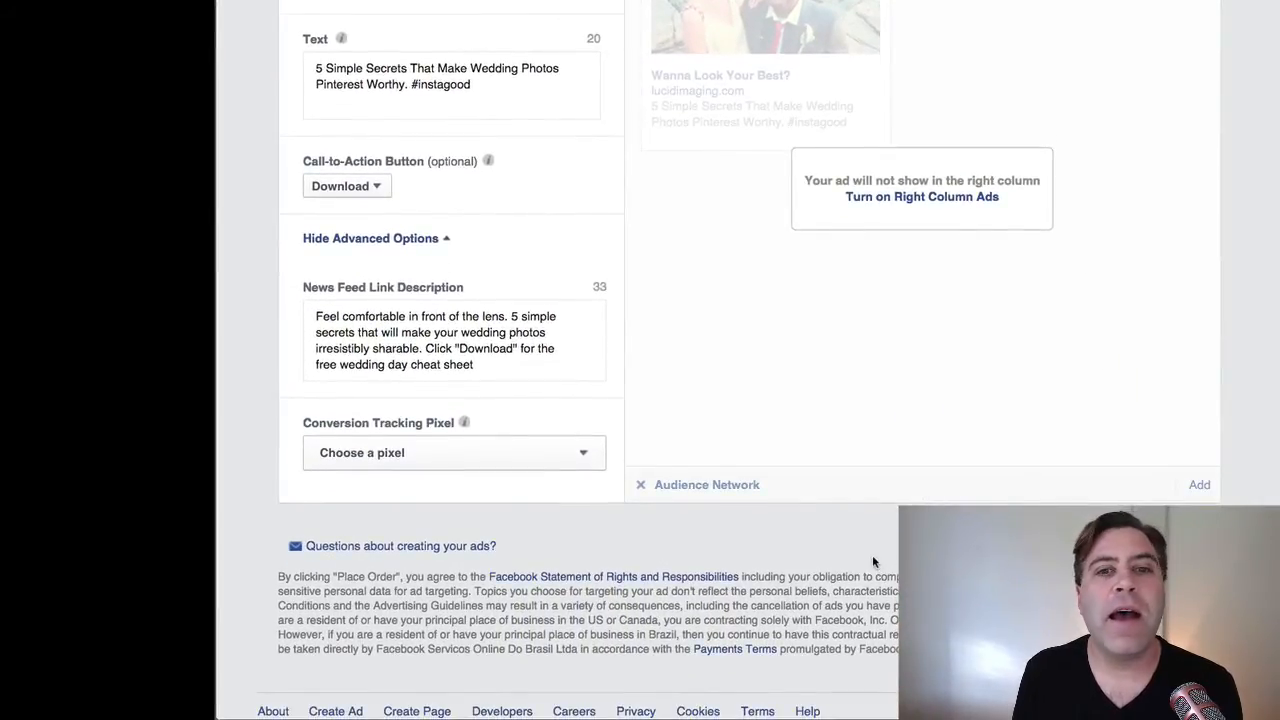
pyautogui.scroll(6, 872, 562)
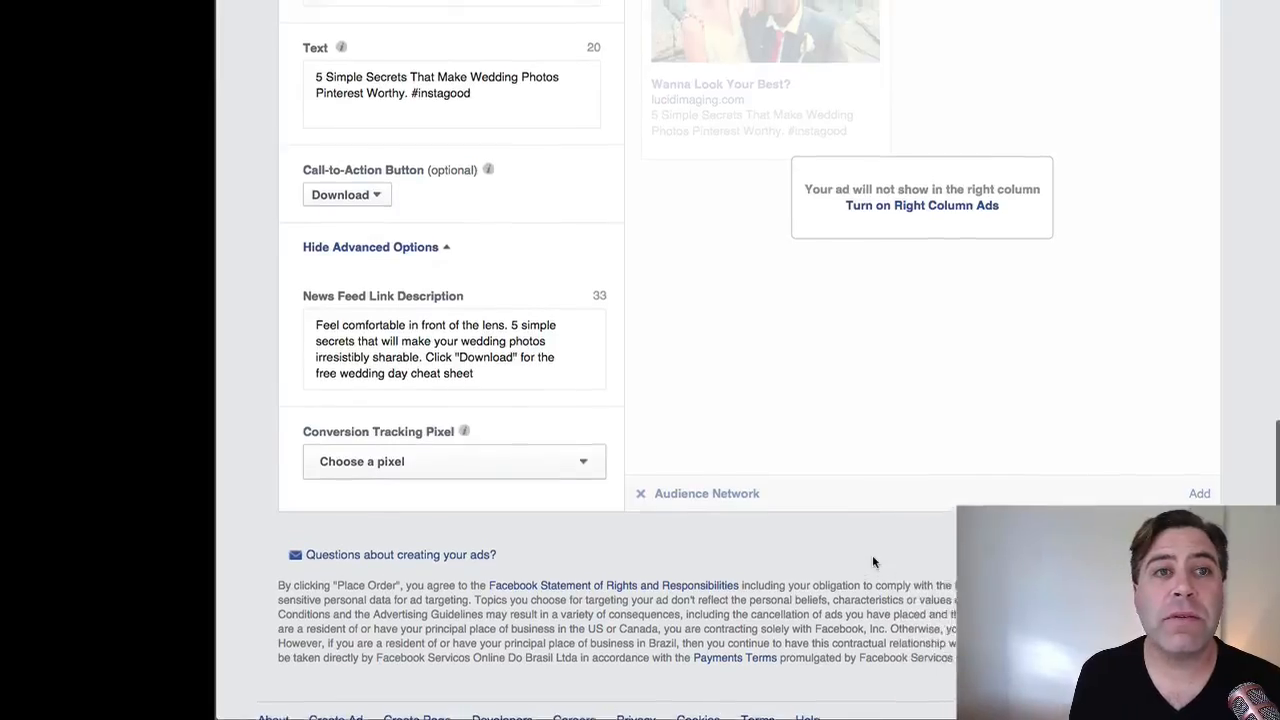
pyautogui.click(742, 112)
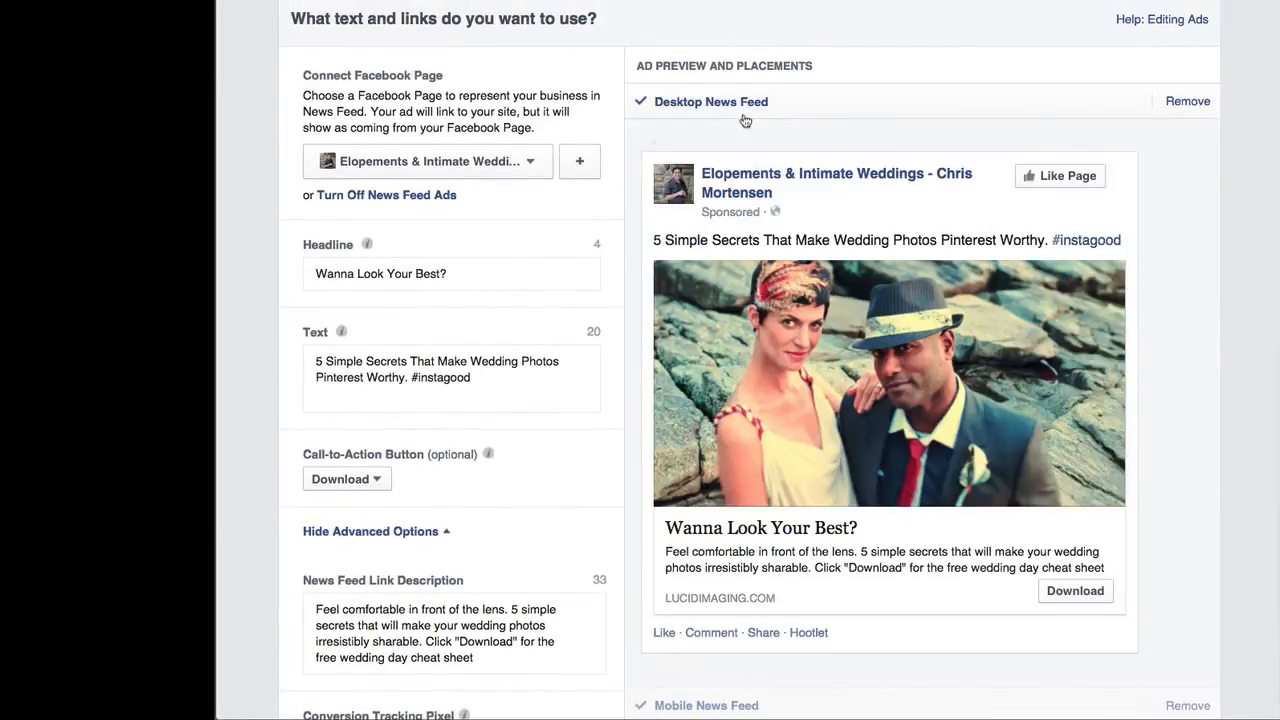
pyautogui.scroll(-4, 823, 243)
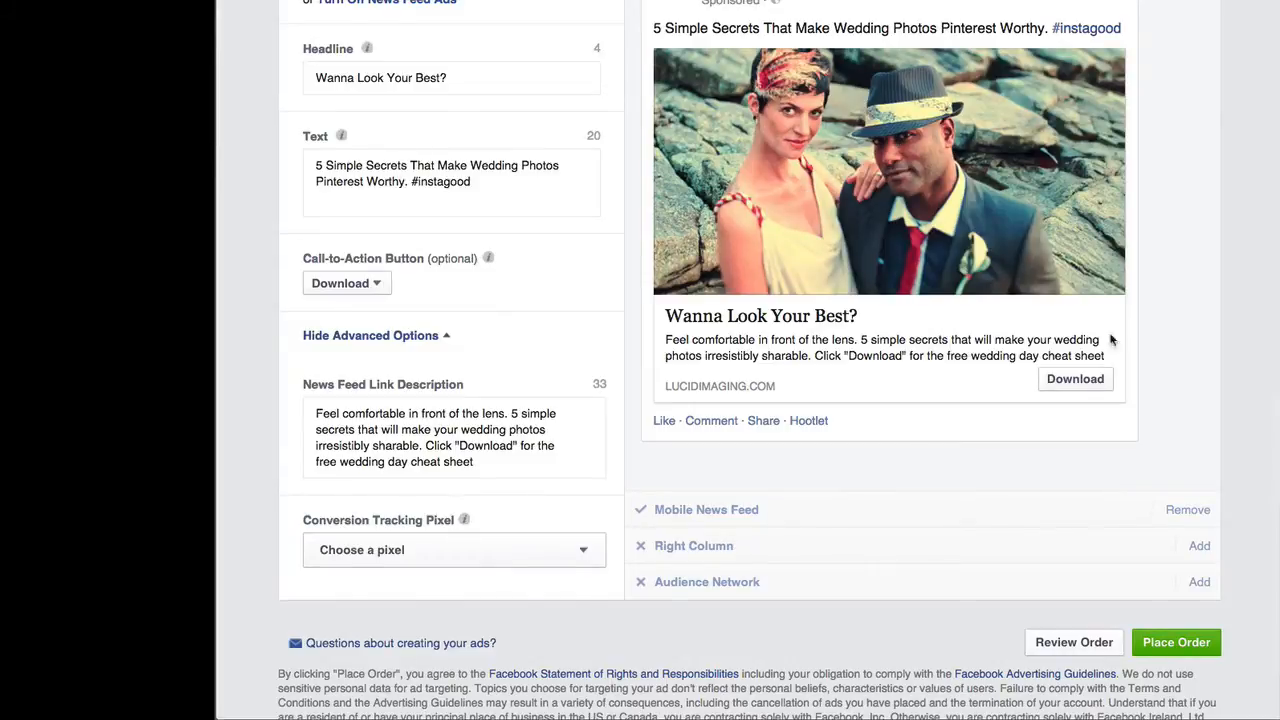
pyautogui.click(1176, 642)
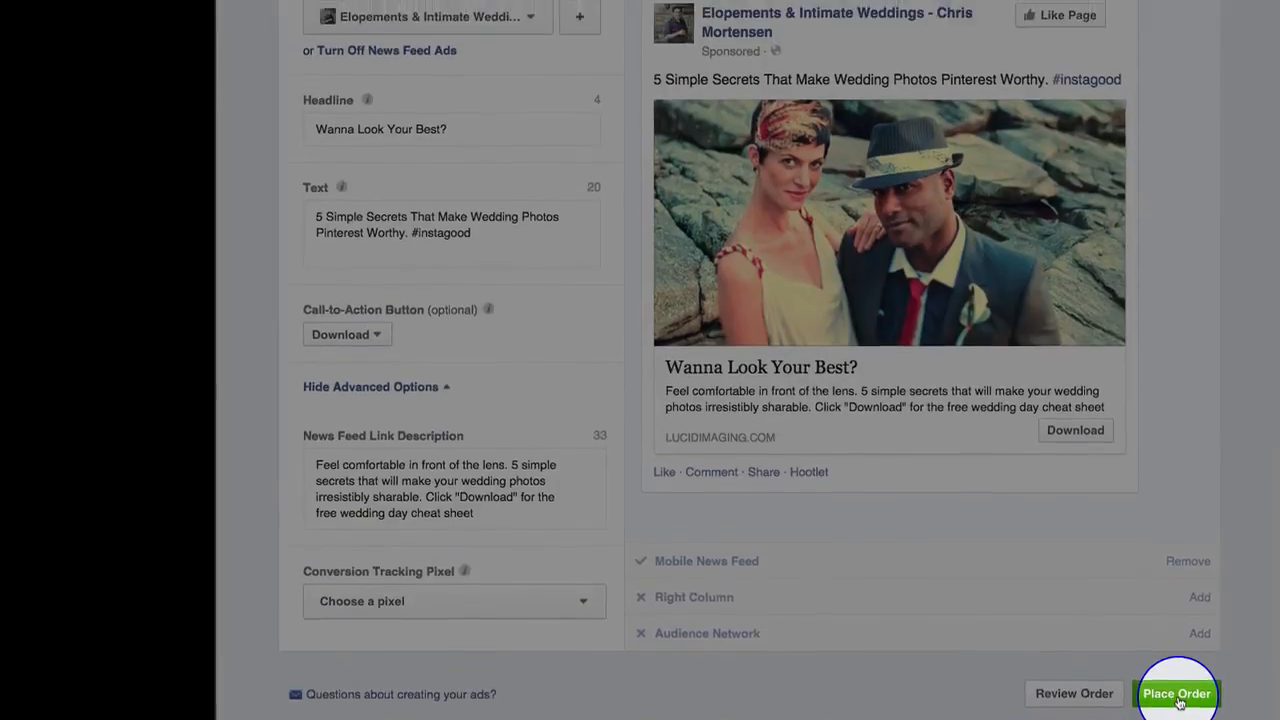